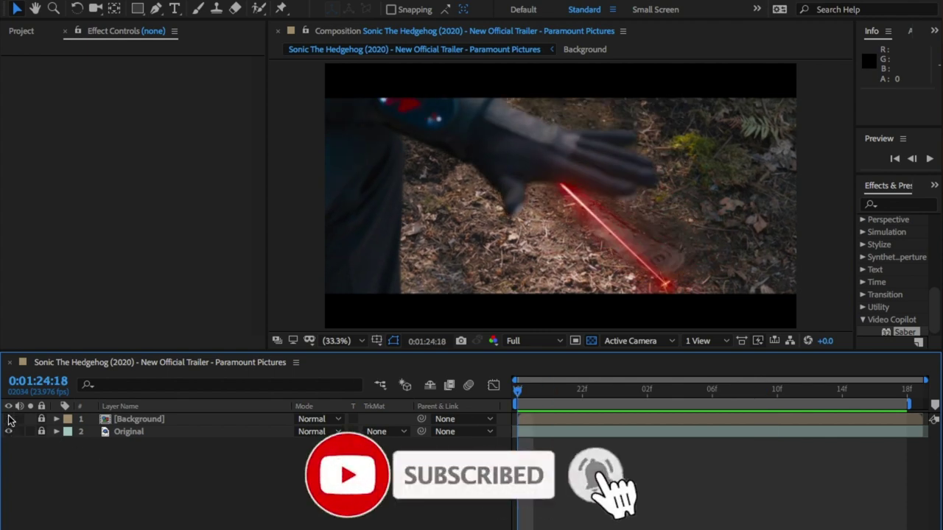
# Step: Show the Background layer with the Original layer hidden, and play back the clean footage in an enlarged composition view
pyautogui.click(9, 420)
pyautogui.click(8, 432)
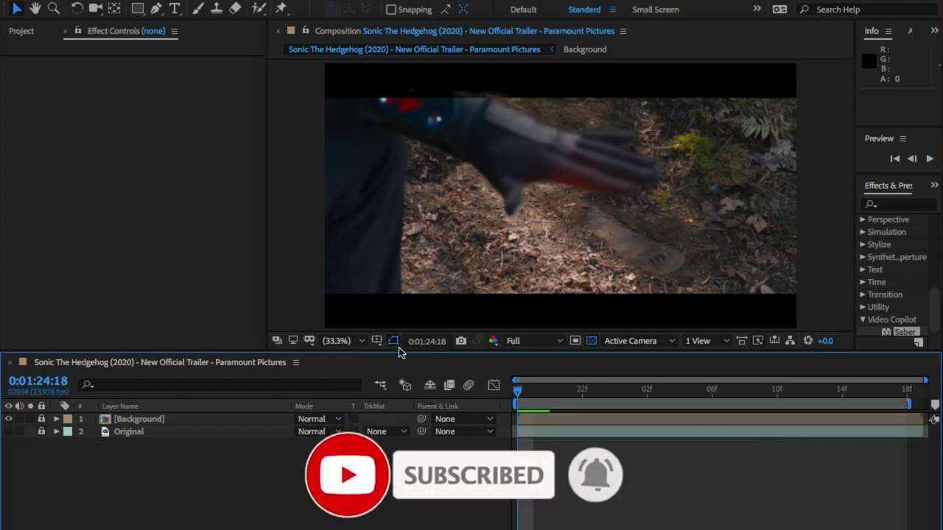
pyautogui.moveTo(396, 353); pyautogui.dragTo(382, 464)
pyautogui.press('space')
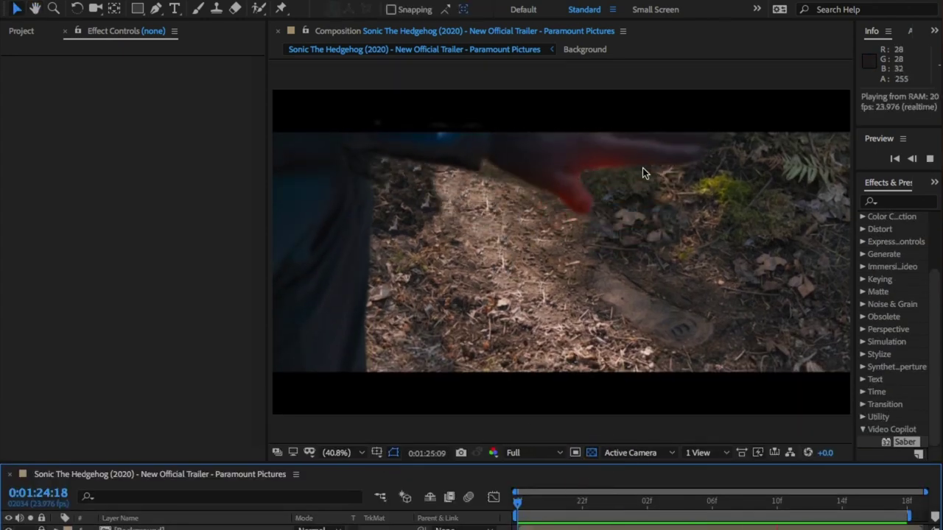
pyautogui.press('space')
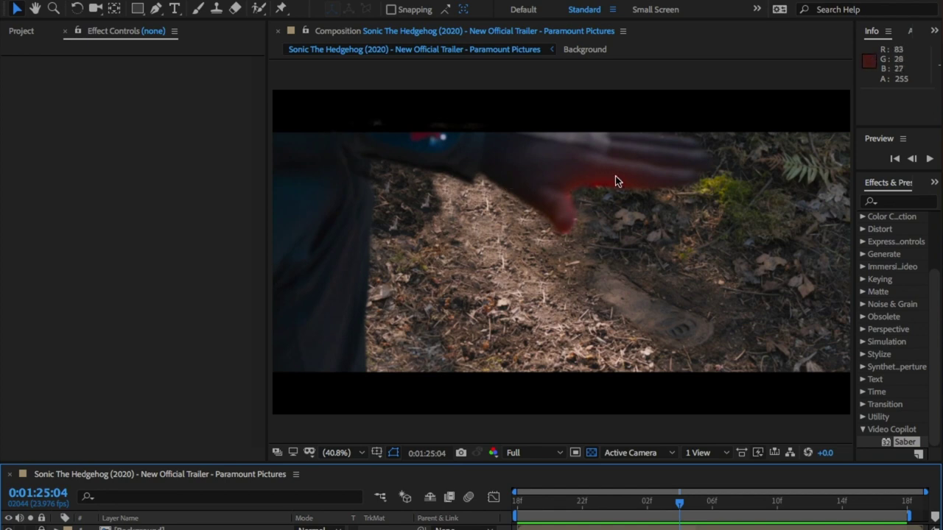
pyautogui.press('space')
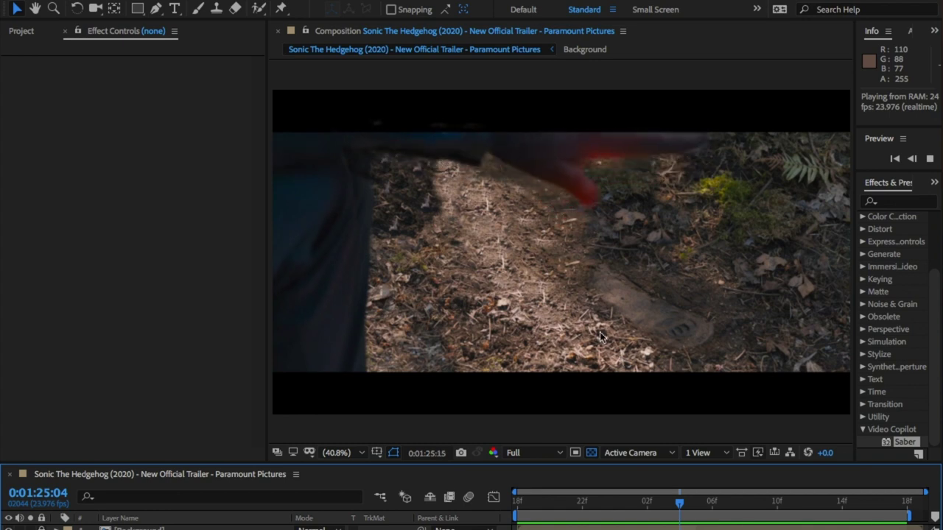
pyautogui.press('space')
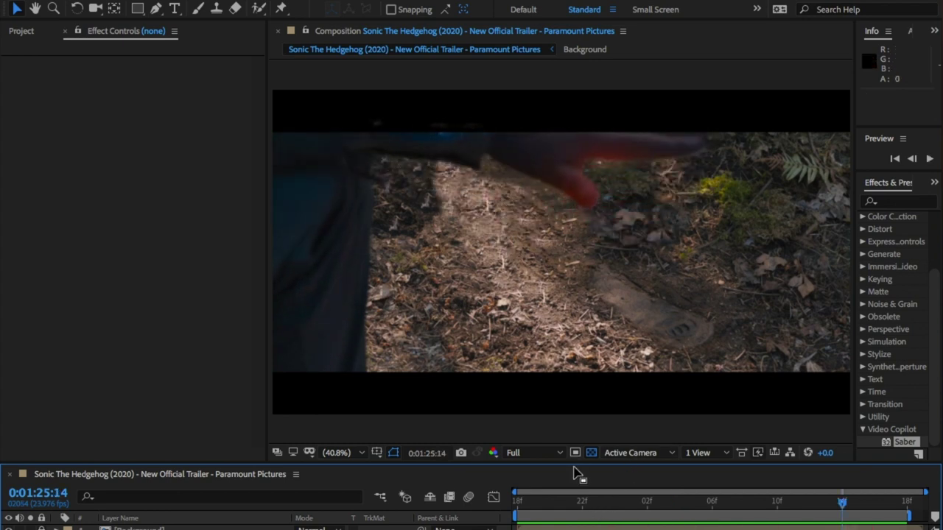
pyautogui.moveTo(574, 464); pyautogui.dragTo(575, 394)
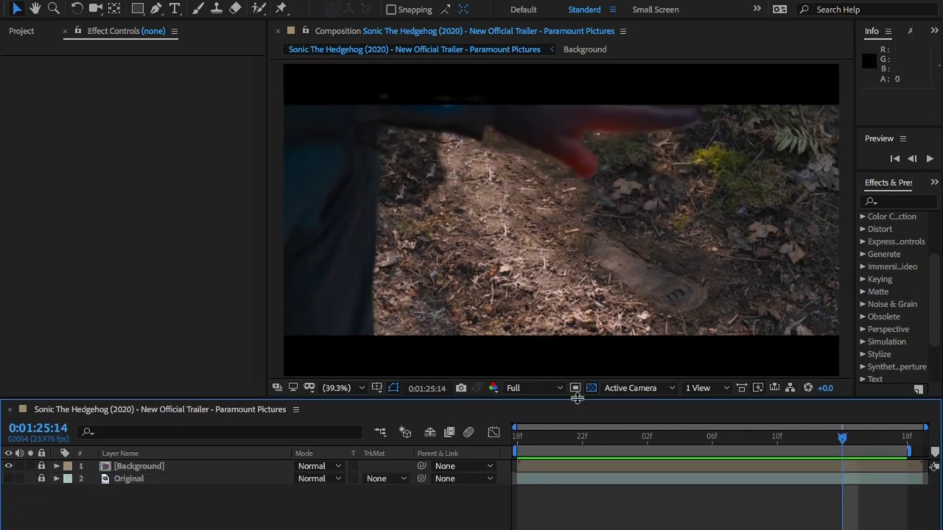
# Step: Create a black 1920 × 1080 px solid named "laser 1"
pyautogui.rightClick(224, 505)
pyautogui.moveTo(323, 395)
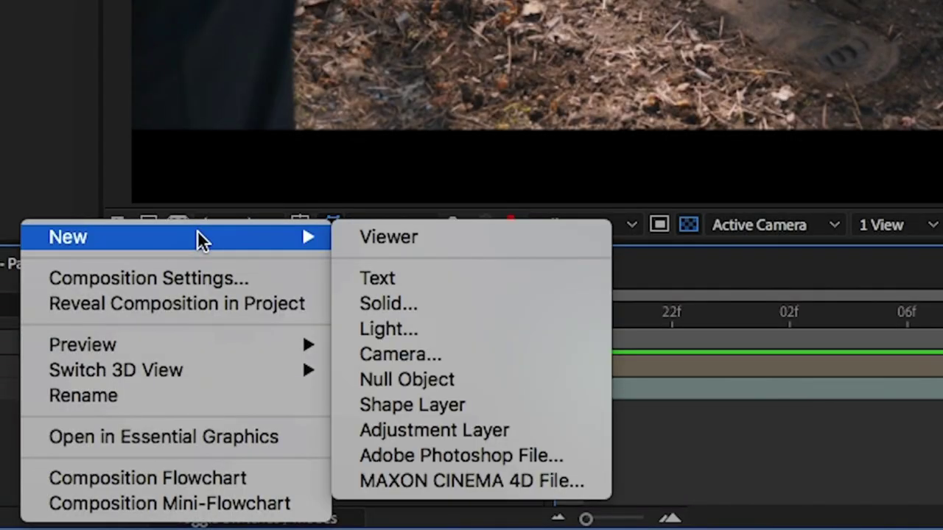
pyautogui.click(513, 309)
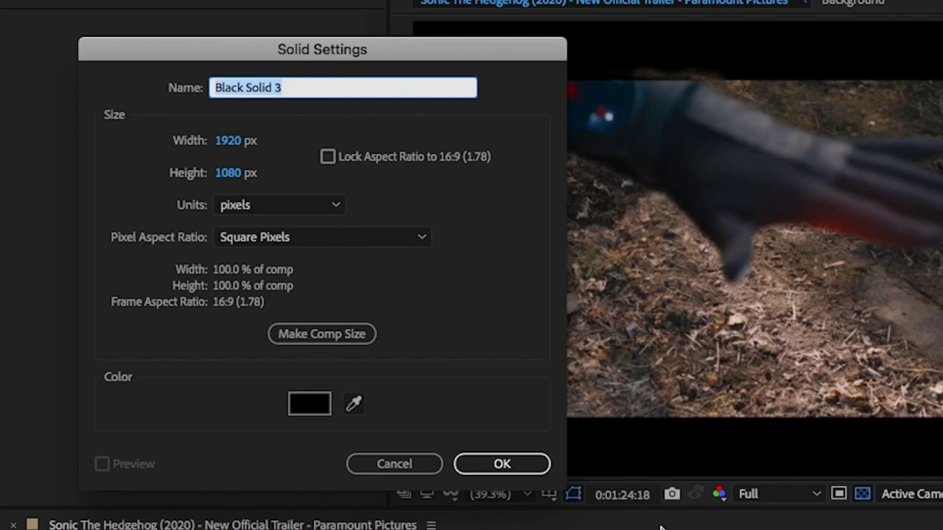
pyautogui.press('BackSpace')
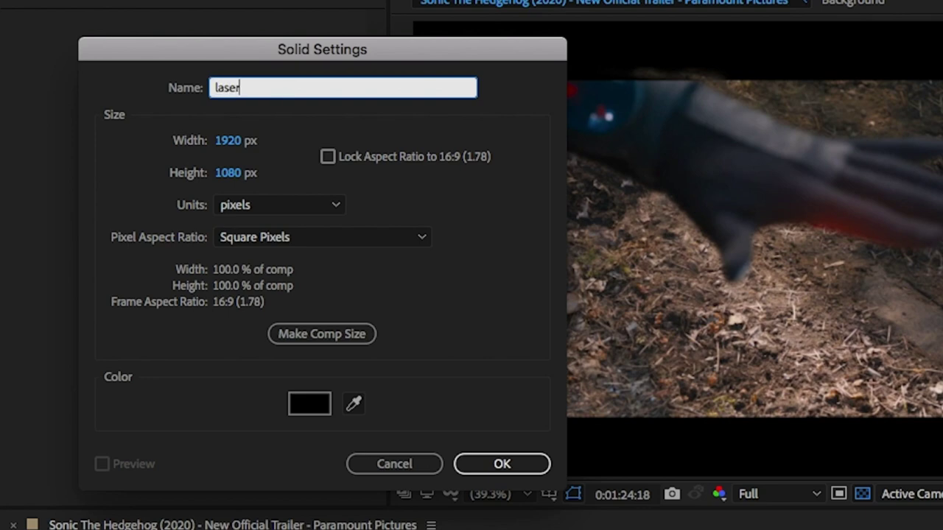
pyautogui.press('Return')
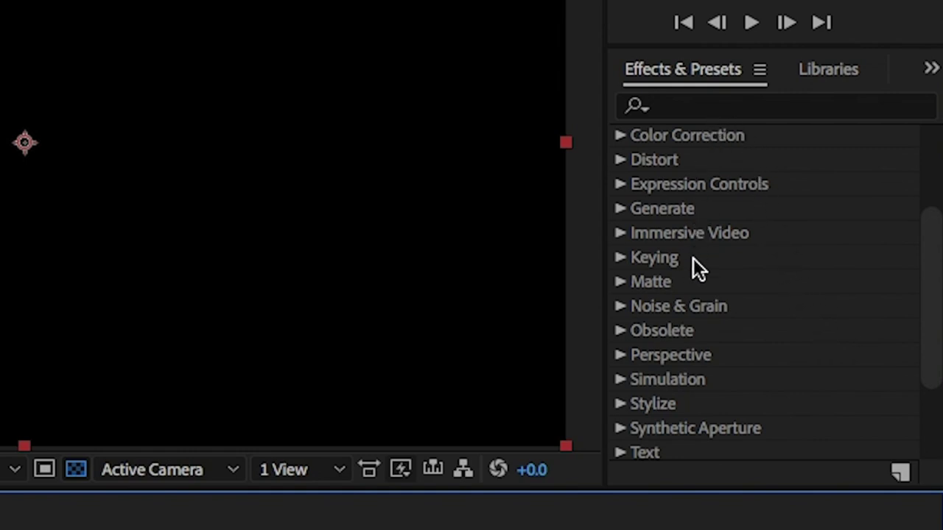
# Step: Apply the Video Copilot Saber effect to the laser 1 layer
pyautogui.scroll(-5, 688, 286)
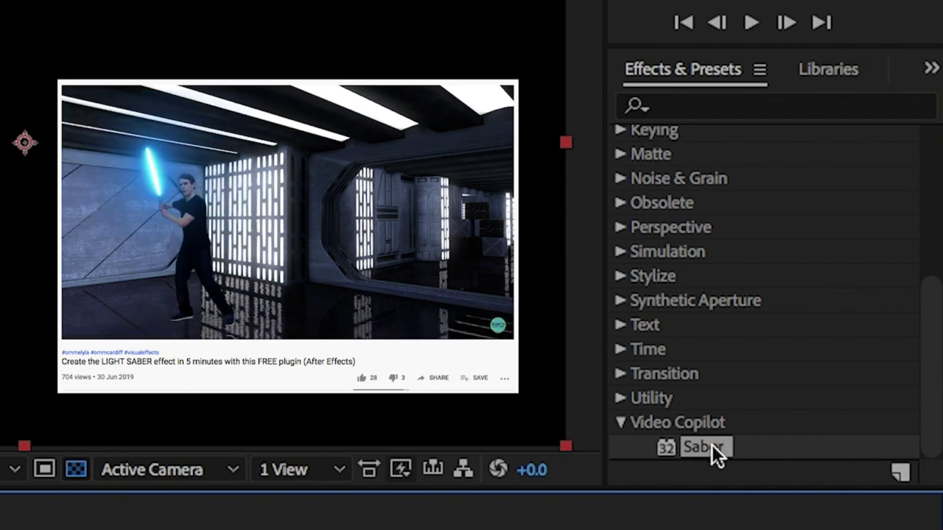
pyautogui.moveTo(711, 448); pyautogui.dragTo(645, 509)
pyautogui.moveTo(789, 408); pyautogui.dragTo(767, 472)
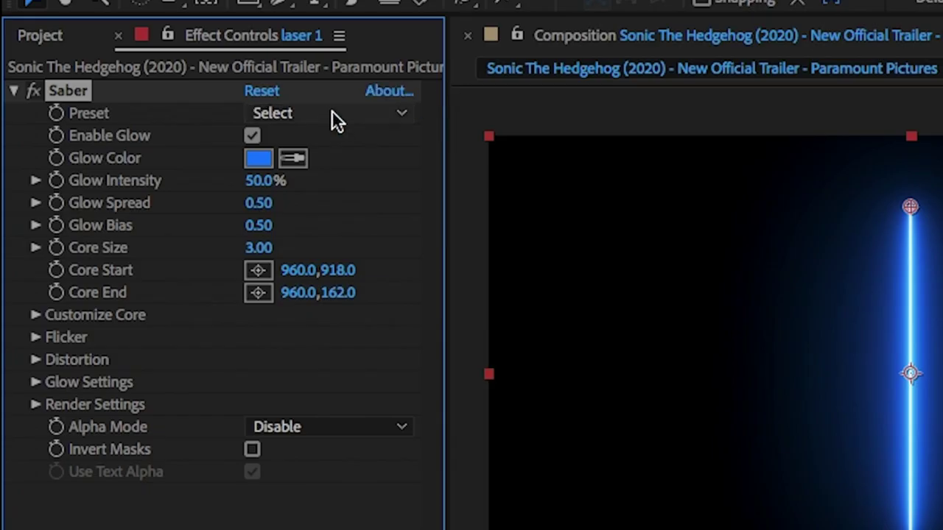
# Step: Give the Saber effect the Narrow preset and a red glow color
pyautogui.click(126, 74)
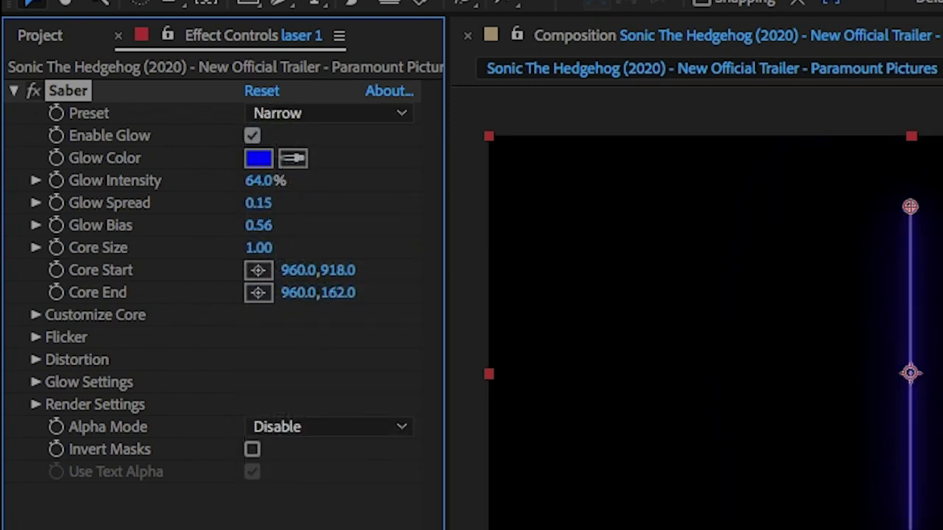
pyautogui.click(259, 158)
pyautogui.click(415, 258)
pyautogui.click(602, 258)
# Step: Set the blending mode of the laser 1 layer to Add
pyautogui.click(317, 467)
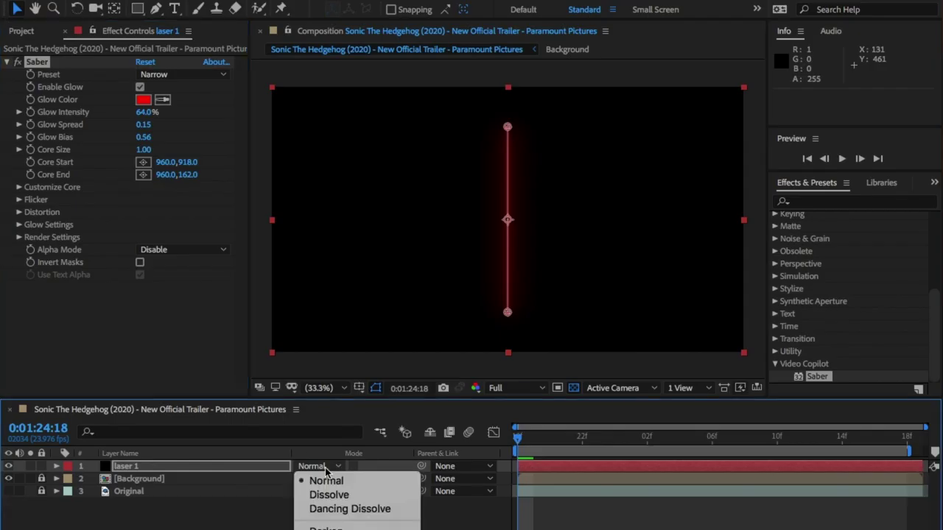
pyautogui.scroll(-5, 357, 501)
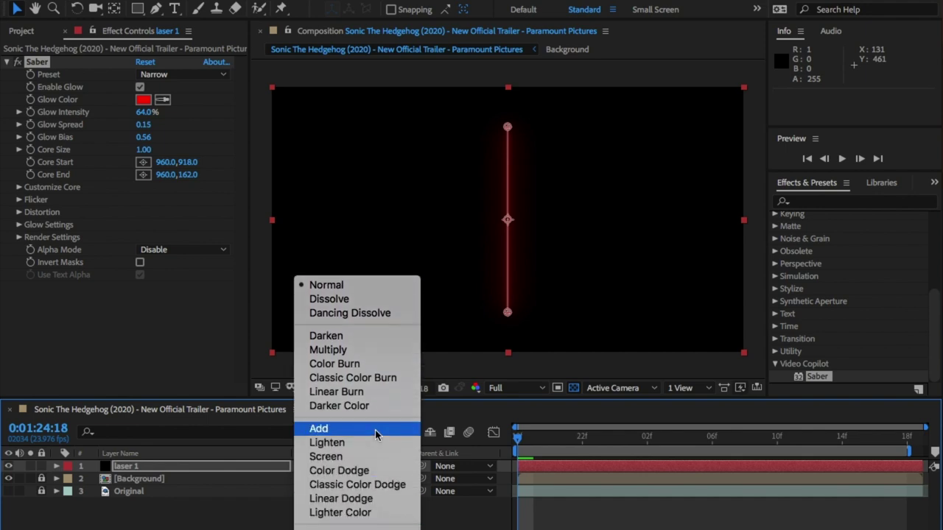
pyautogui.click(373, 430)
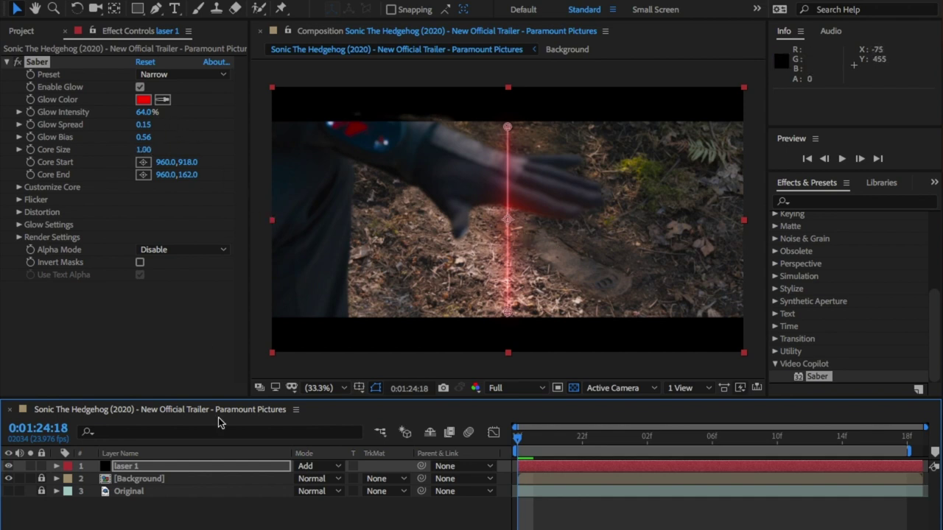
# Step: With Original shown and Background hidden, match the saber to the reference laser: Core Start 960, 489 and Core End 1383, 900
pyautogui.click(9, 479)
pyautogui.click(9, 491)
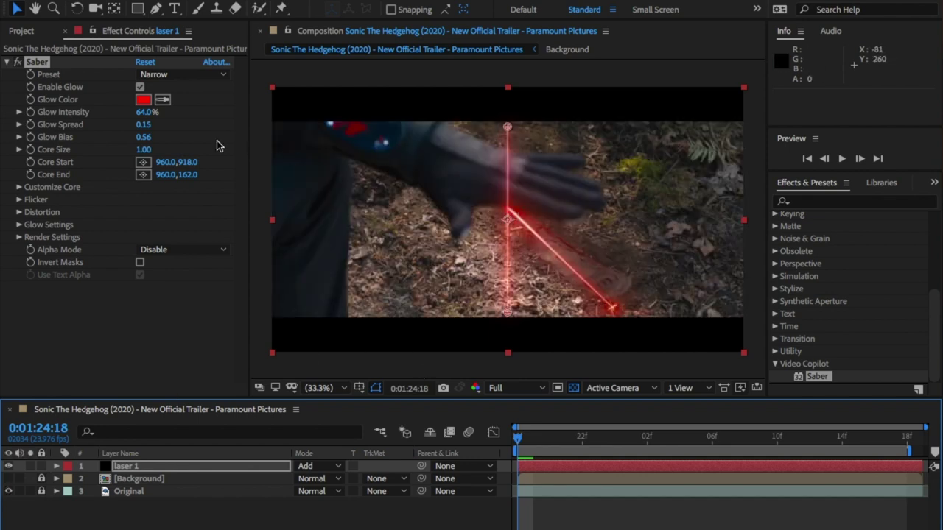
pyautogui.click(142, 162)
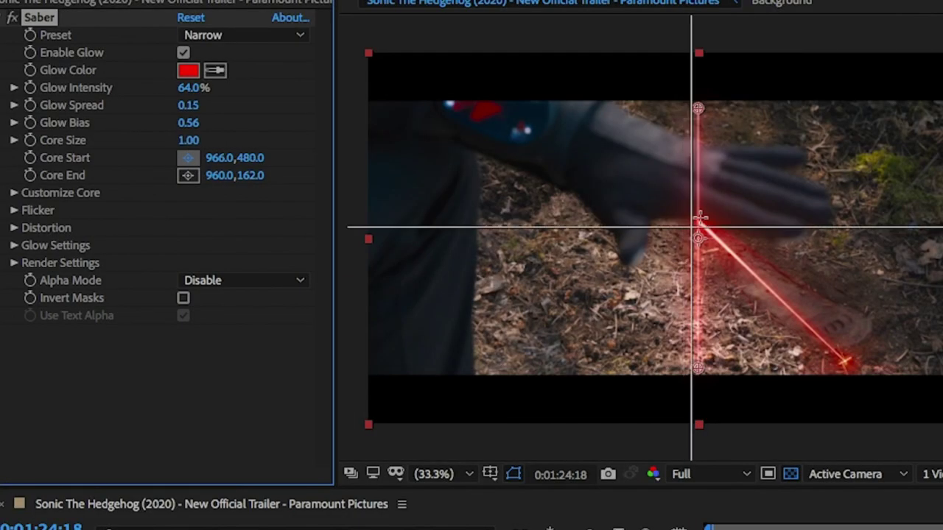
pyautogui.click(698, 221)
pyautogui.click(188, 175)
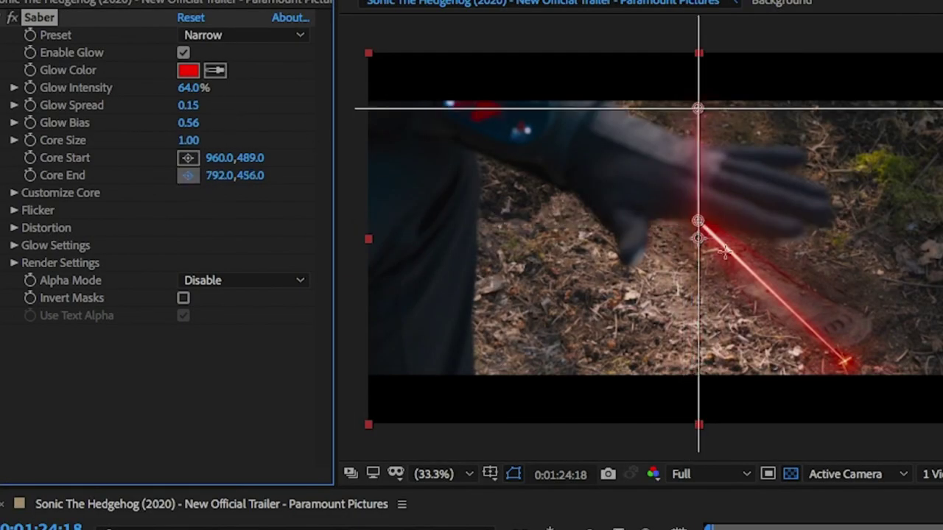
pyautogui.click(844, 361)
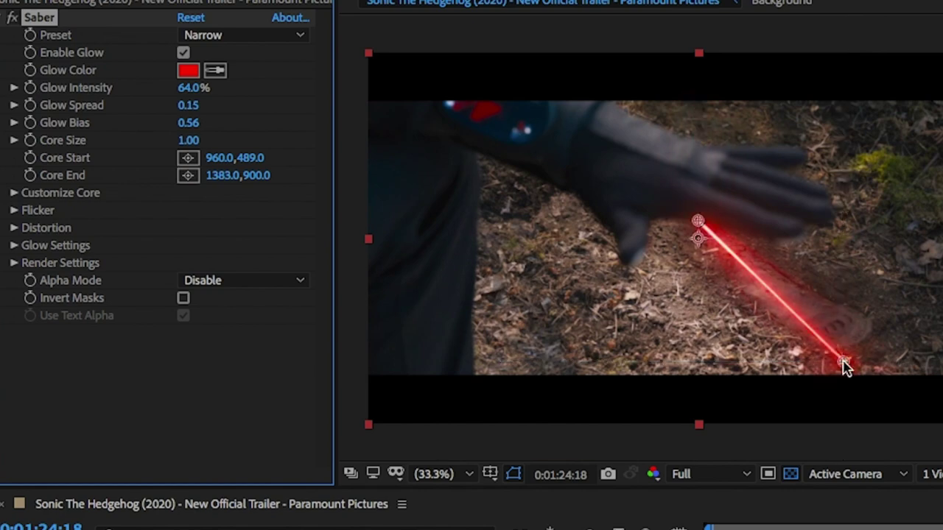
# Step: Thicken the laser 1 beam by setting the Saber Core Size to 2.78
pyautogui.scroll(3, 616, 311)
pyautogui.click(14, 140)
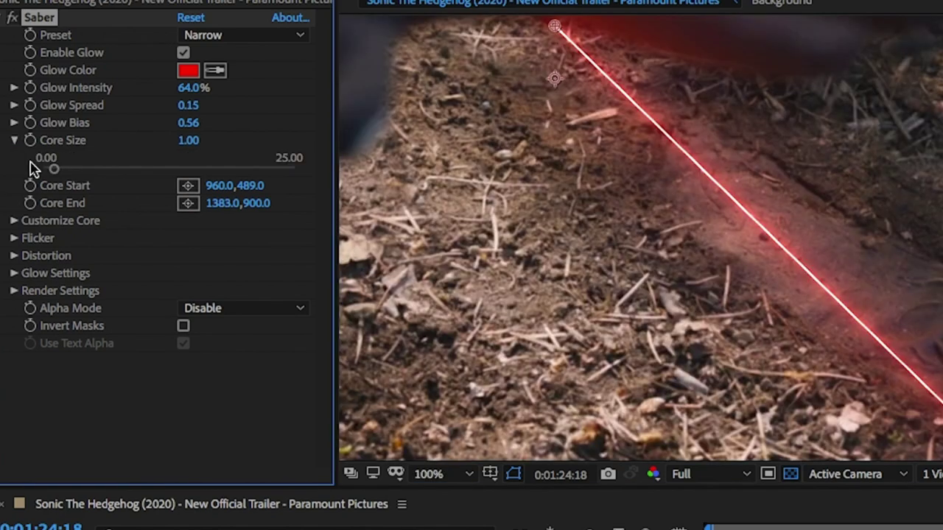
pyautogui.moveTo(53, 171); pyautogui.dragTo(62, 175)
pyautogui.moveTo(63, 174); pyautogui.dragTo(74, 174)
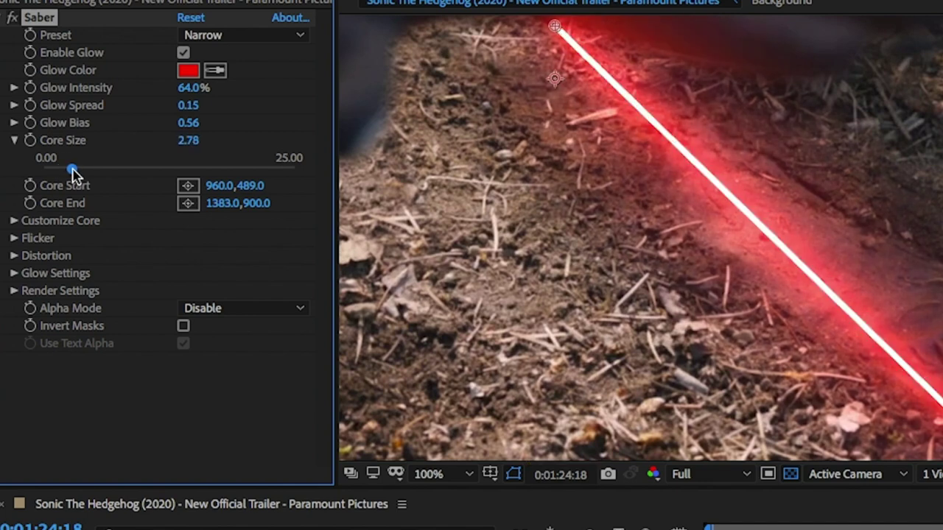
pyautogui.click(14, 140)
# Step: Set the Saber Glow Bias of laser 1 to 0.80
pyautogui.moveTo(191, 124); pyautogui.dragTo(210, 121)
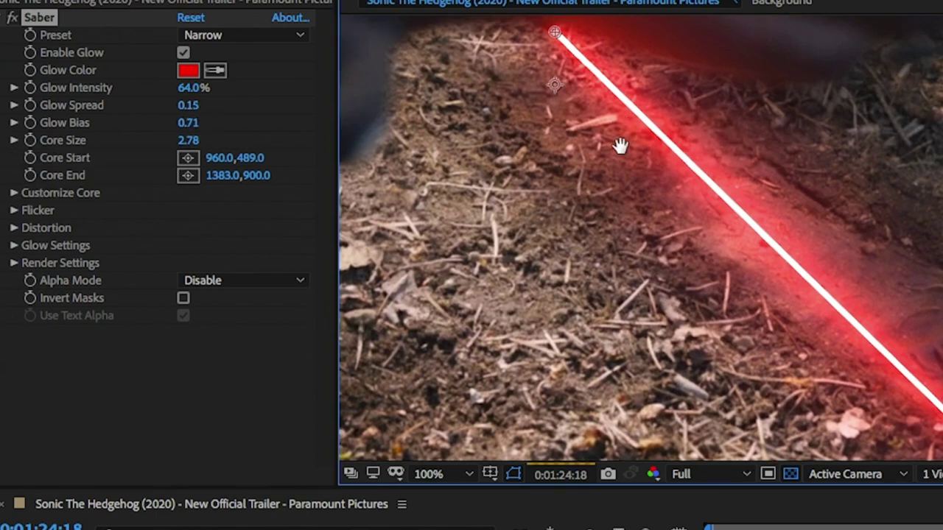
pyautogui.click(190, 122)
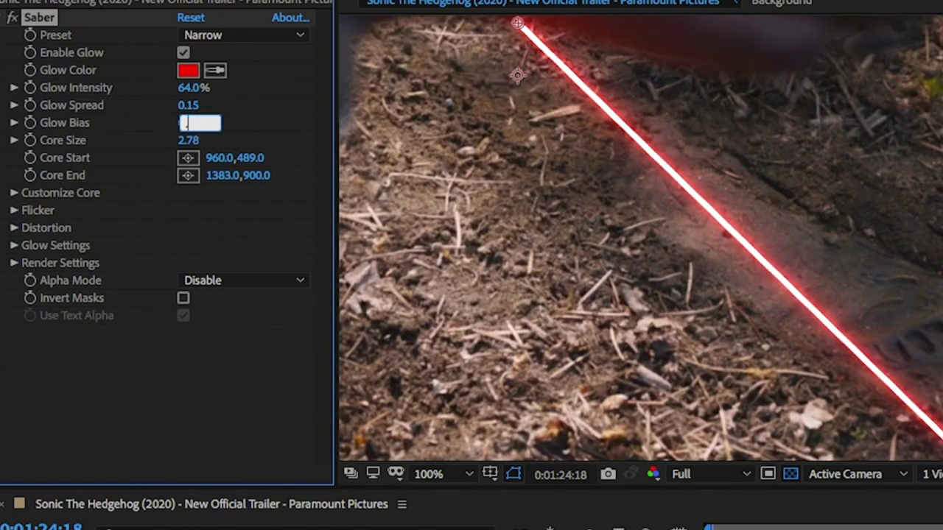
pyautogui.write('0.8')
pyautogui.press('Return')
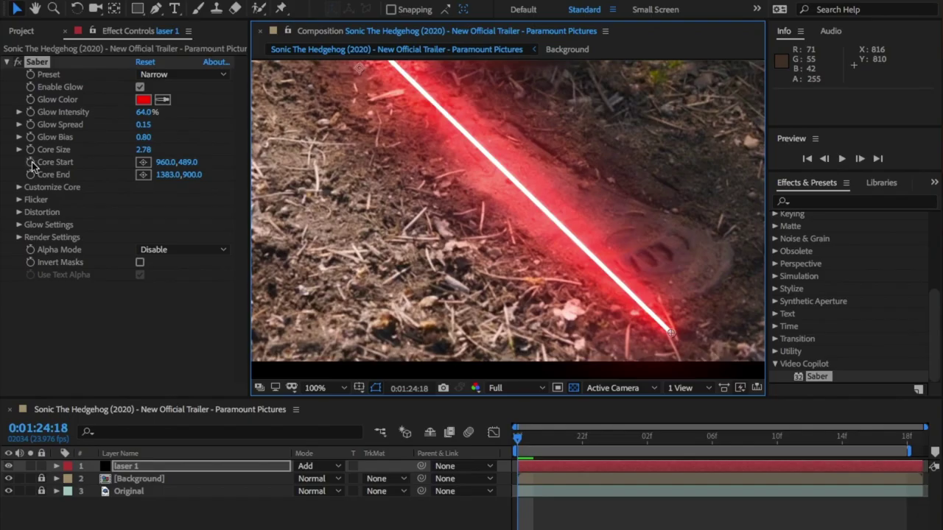
# Step: Keyframe laser 1's core points, moving Core Start to 952, 467 and Core End to 1357, 874 at frame 0:01:24:19
pyautogui.scroll(-2, 420, 218)
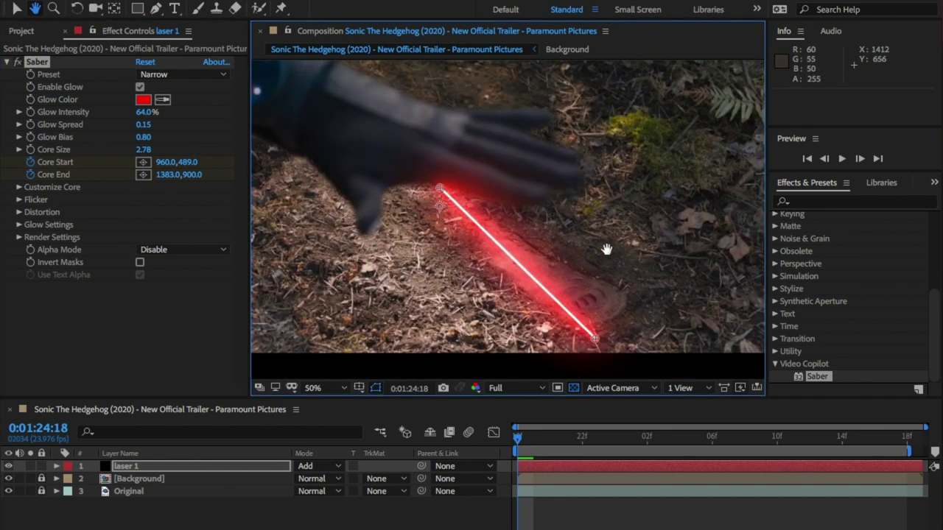
pyautogui.press('pagedown')
pyautogui.moveTo(440, 190); pyautogui.dragTo(437, 182)
pyautogui.moveTo(593, 337); pyautogui.dragTo(587, 332)
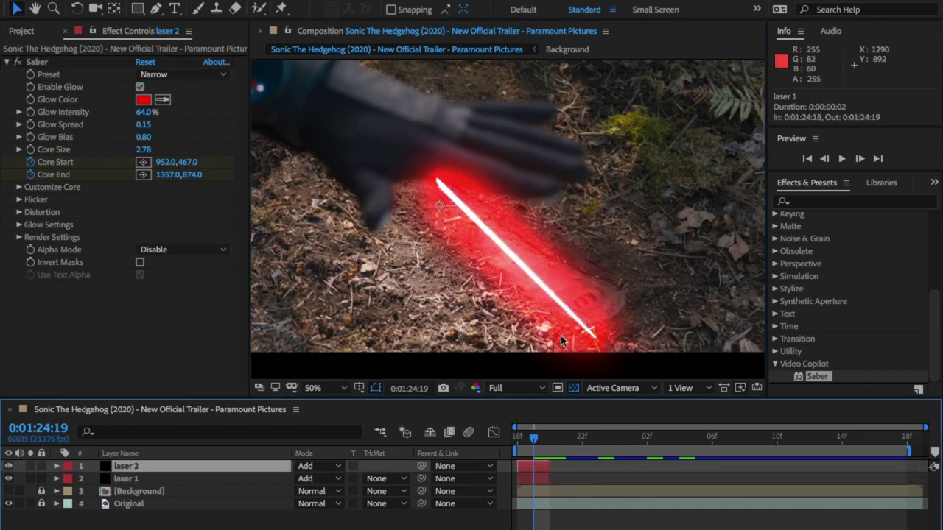
# Step: At frame 0:01:24:18, place laser 2 over the short burn mark with Core Start 1369, 906 and Core End 1404, 887
pyautogui.scroll(1, 572, 334)
pyautogui.moveTo(572, 335); pyautogui.dragTo(452, 34)
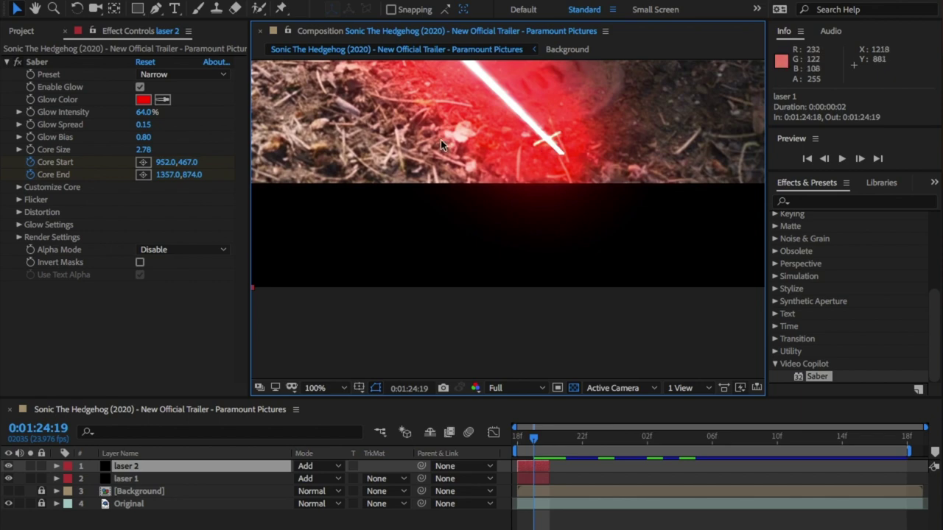
pyautogui.moveTo(440, 140); pyautogui.dragTo(479, 281)
pyautogui.press('pageup')
pyautogui.click(143, 162)
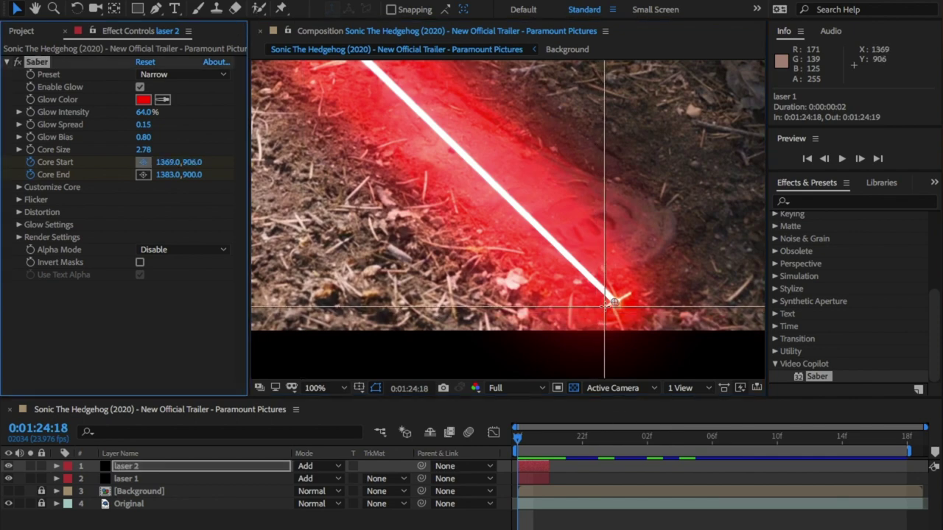
pyautogui.click(603, 306)
pyautogui.click(143, 174)
pyautogui.click(630, 293)
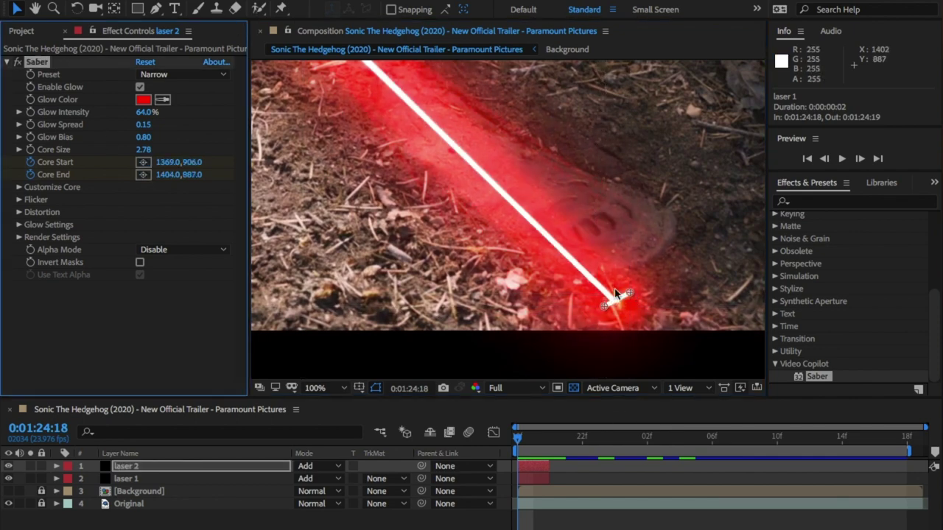
# Step: Set the Saber Core Size of laser 2 to 1.00
pyautogui.click(20, 149)
pyautogui.click(143, 150)
pyautogui.write('1')
pyautogui.press('Return')
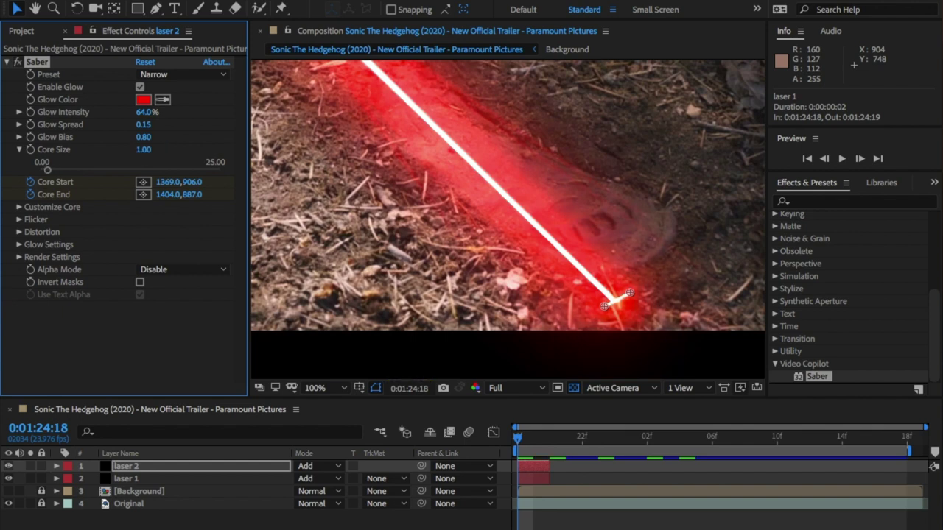
pyautogui.click(19, 150)
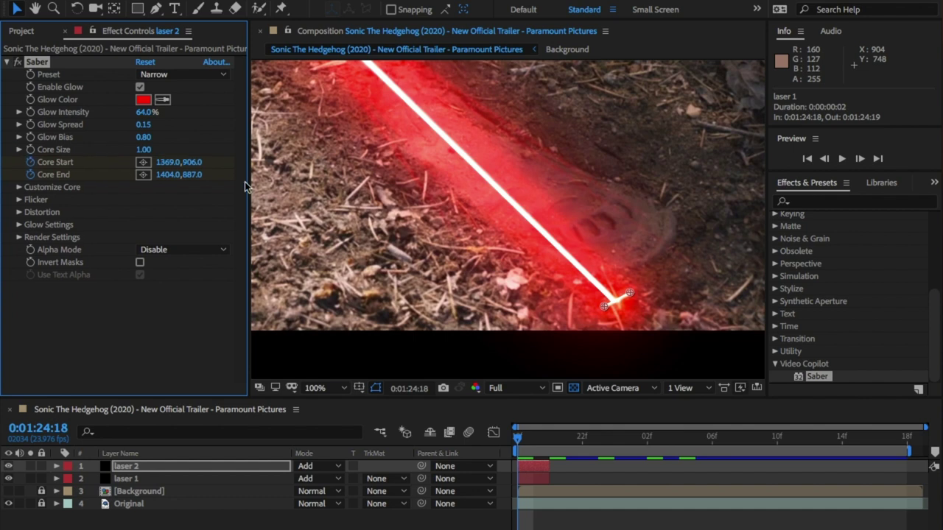
# Step: Go to frame 0:01:24:19 and reveal the keyframed properties of laser 2
pyautogui.press('pagedown')
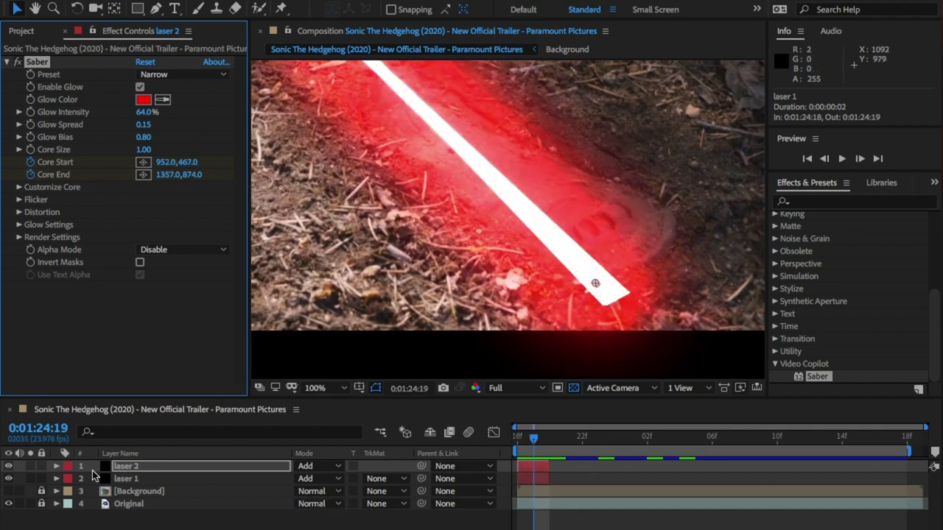
pyautogui.press('u')
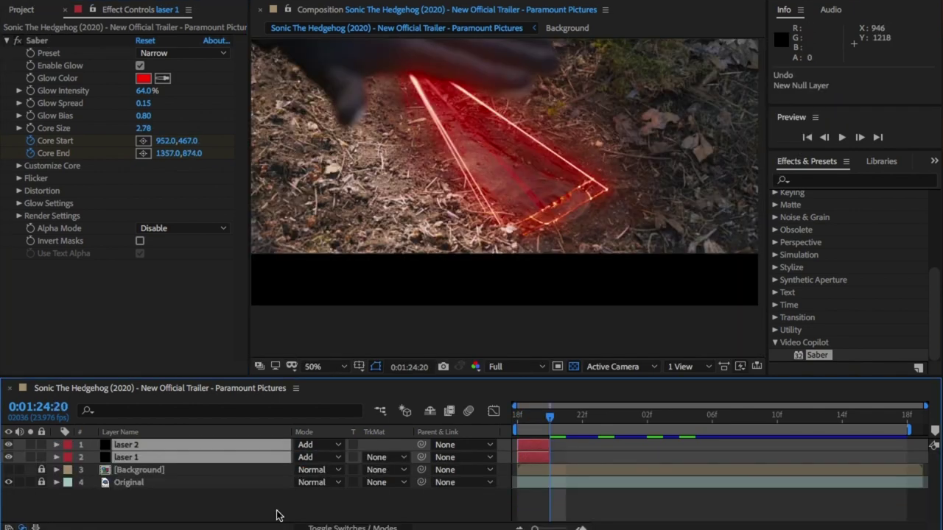
# Step: Create a new 1920 x 1080 black solid named Laser 3
pyautogui.rightClick(276, 513)
pyautogui.moveTo(405, 376)
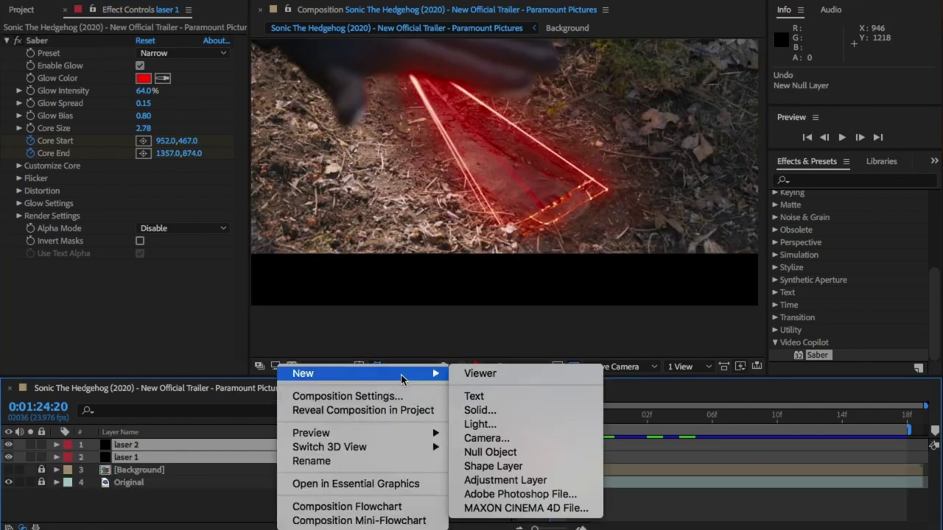
pyautogui.click(517, 409)
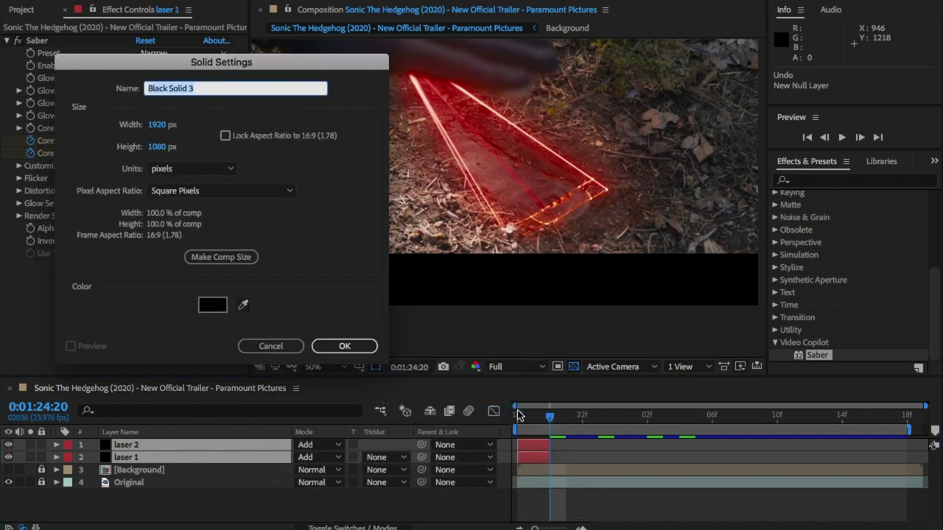
pyautogui.write('Laser 3')
pyautogui.click(342, 346)
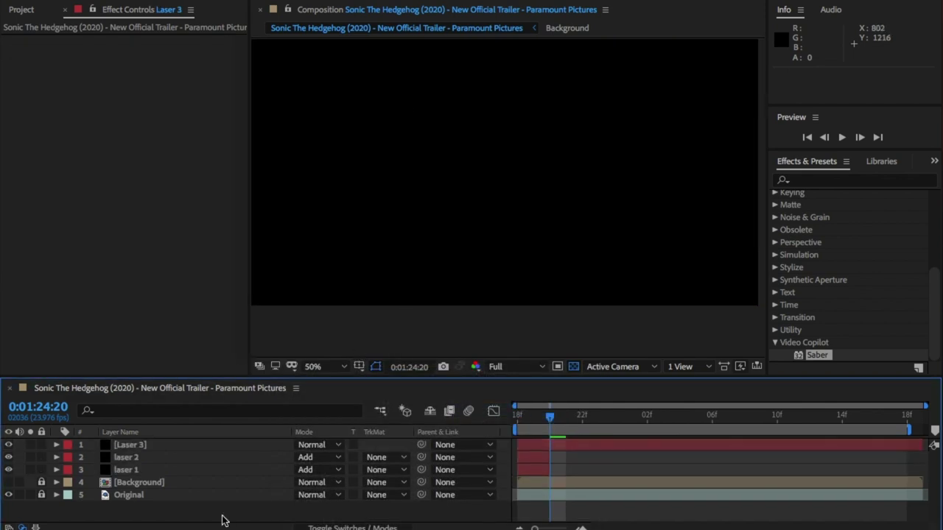
# Step: Apply the Saber effect to Laser 3 and set the layer's blending mode to Add
pyautogui.moveTo(813, 355); pyautogui.dragTo(410, 472)
pyautogui.click(337, 445)
pyautogui.click(361, 378)
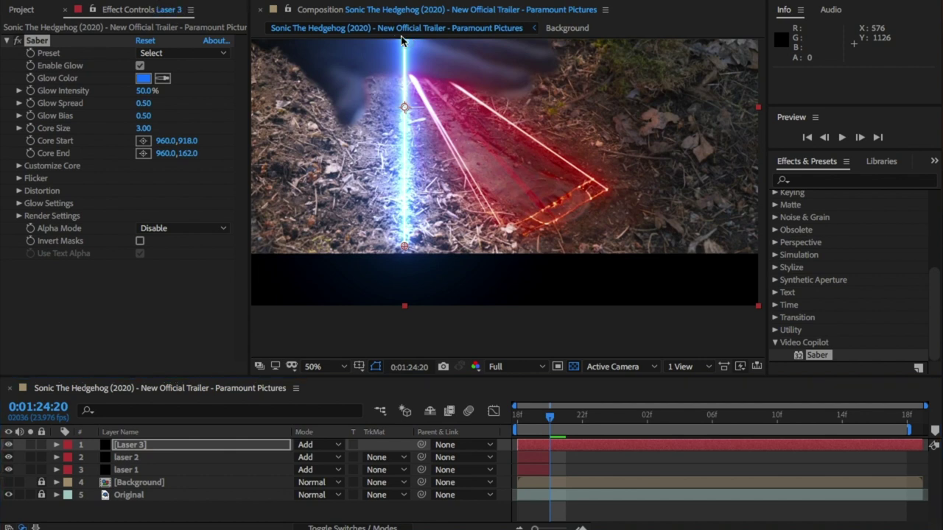
# Step: Draw an open four-point mask on Laser 3 tracing the original beam from the hand around the burn mark and back
pyautogui.click(410, 77)
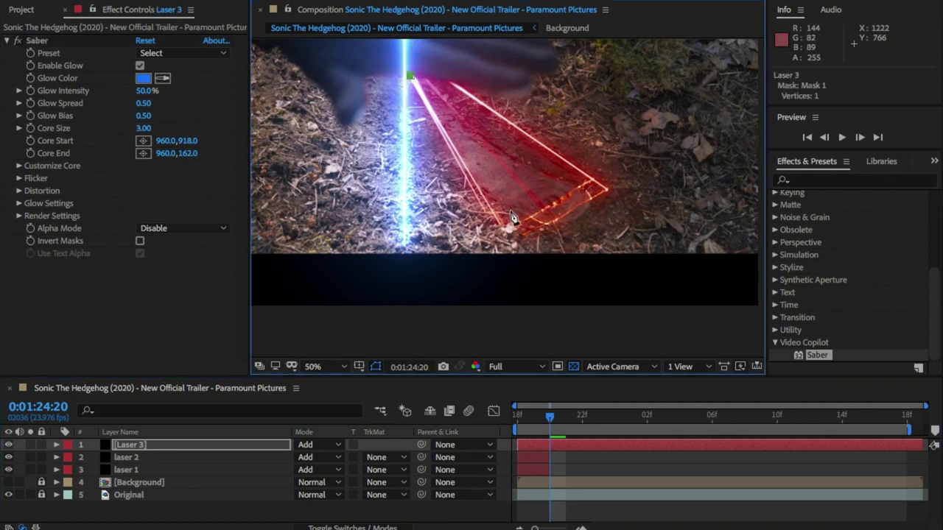
pyautogui.click(508, 236)
pyautogui.click(606, 191)
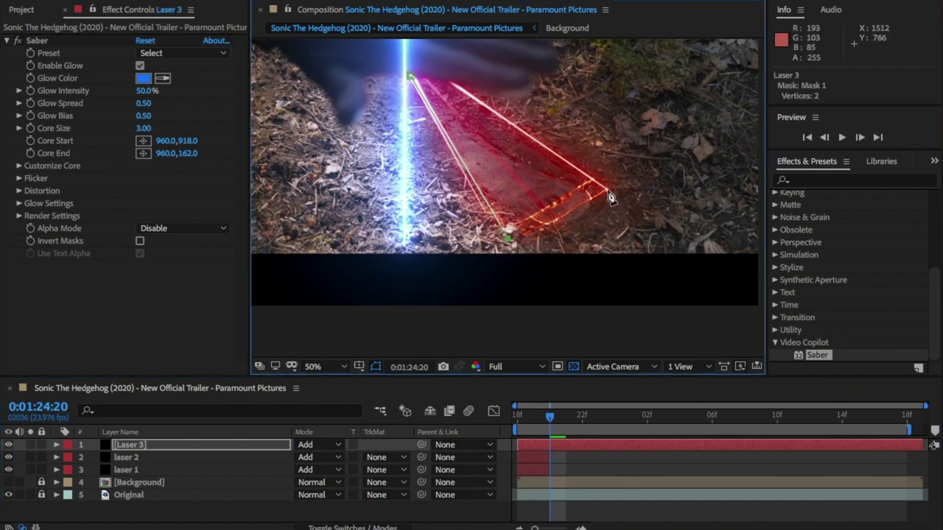
pyautogui.click(454, 85)
# Step: Apply the Narrow preset to Laser 3's Saber and set its glow color to red FA0716
pyautogui.click(212, 54)
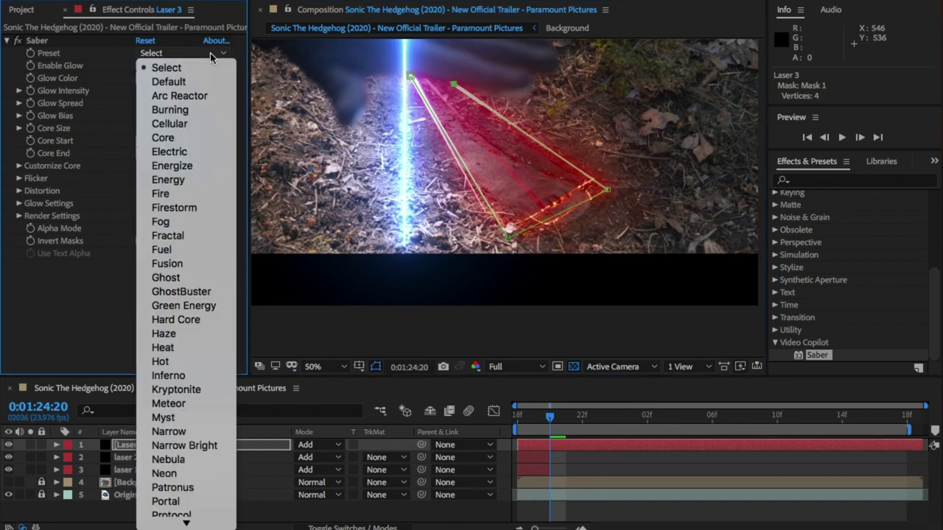
pyautogui.click(184, 432)
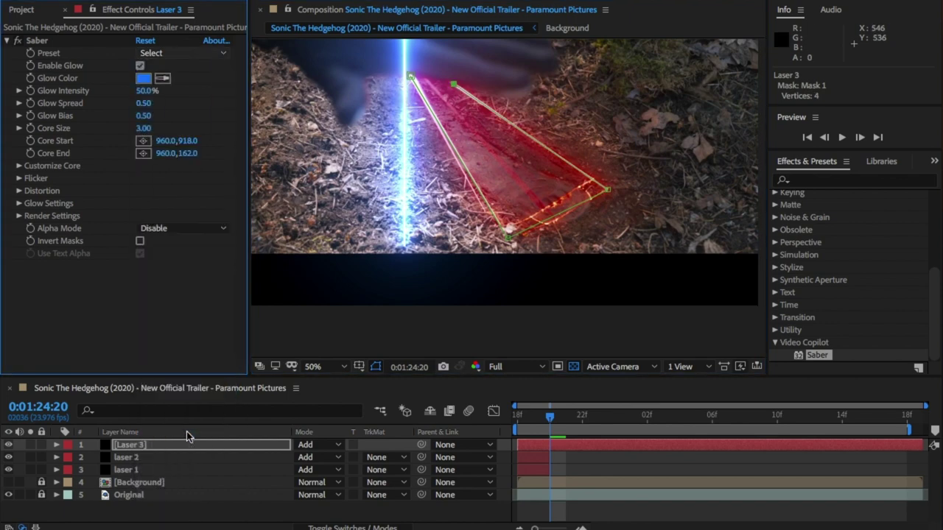
pyautogui.click(150, 81)
pyautogui.click(233, 140)
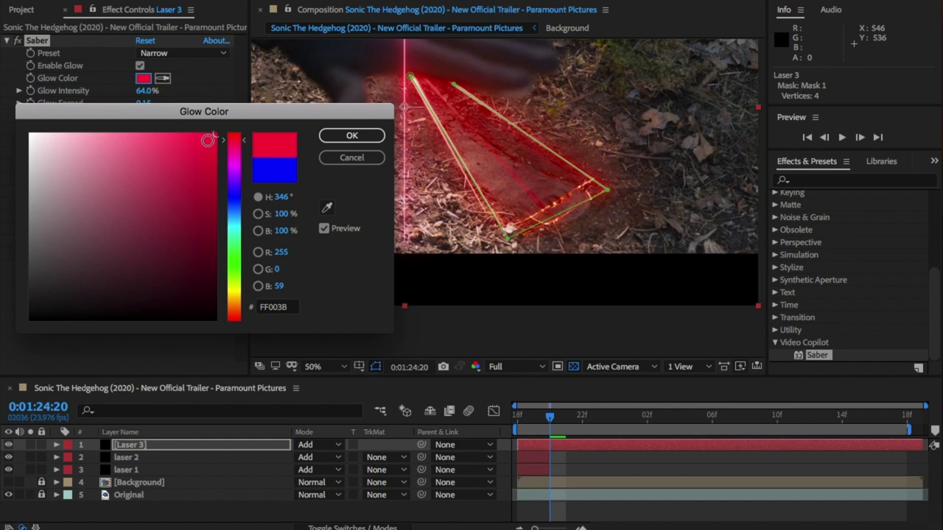
pyautogui.click(210, 139)
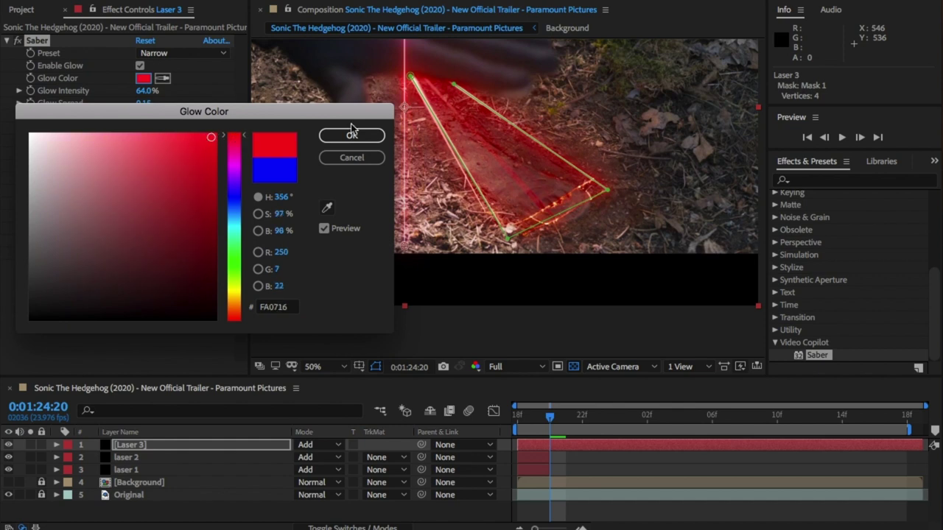
pyautogui.click(352, 134)
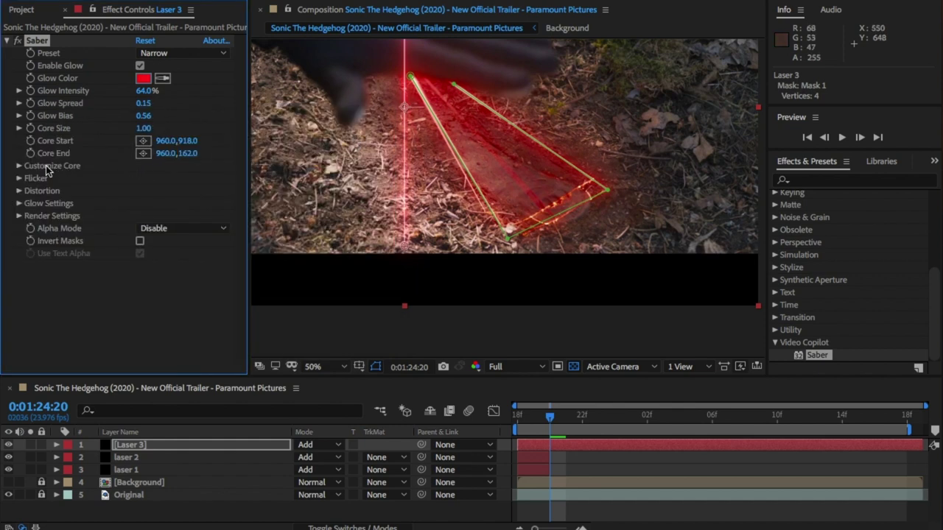
# Step: Set the Saber Core Type of Laser 3 to Layer Masks
pyautogui.click(19, 166)
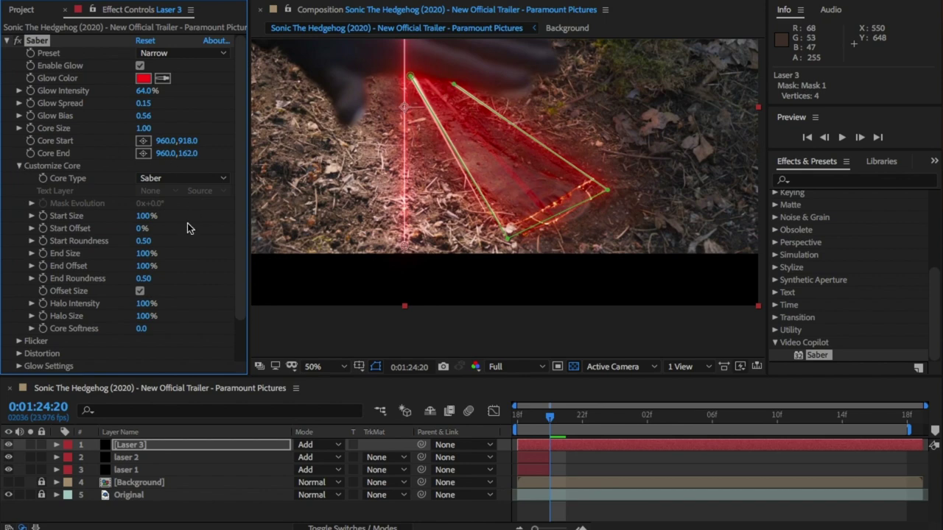
pyautogui.click(201, 178)
pyautogui.click(218, 209)
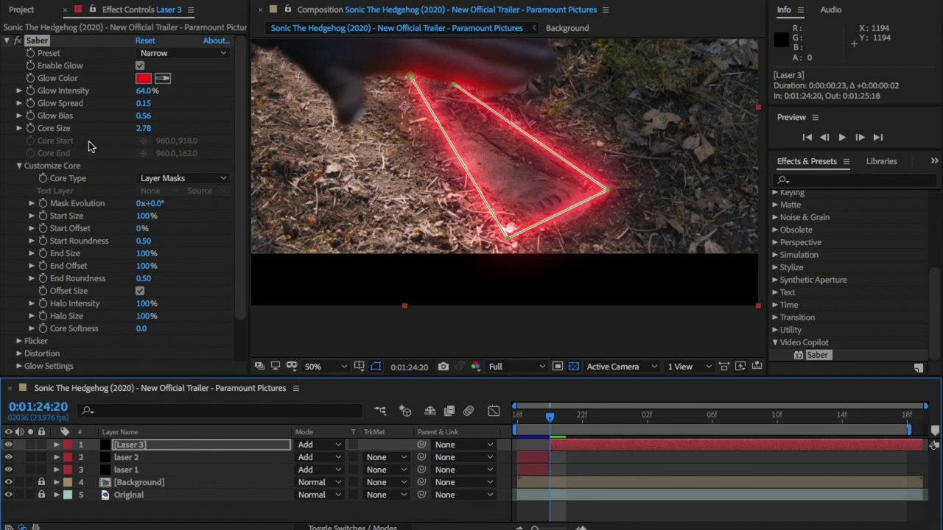
# Step: Start keyframing Laser 3's Mask Path at frame 0:01:24:20 and enlarge the timeline area
pyautogui.press('m')
pyautogui.click(124, 470)
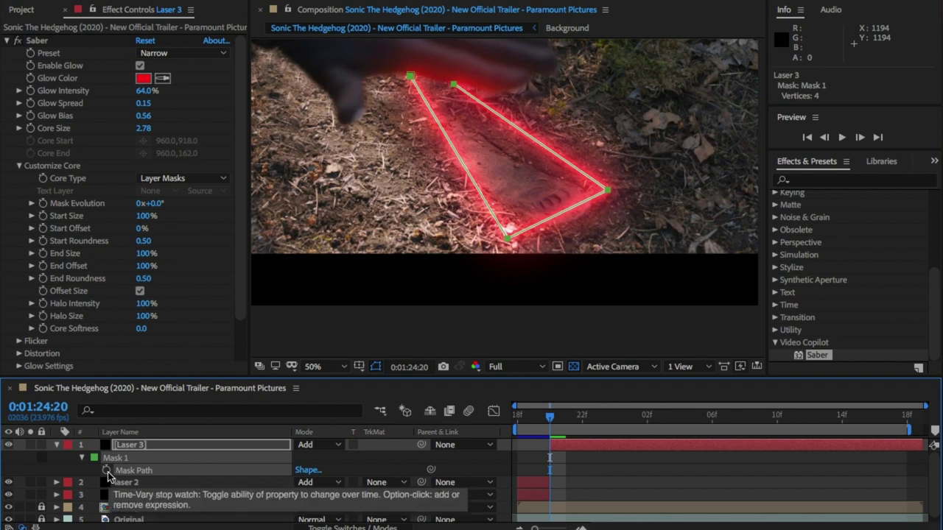
pyautogui.click(108, 472)
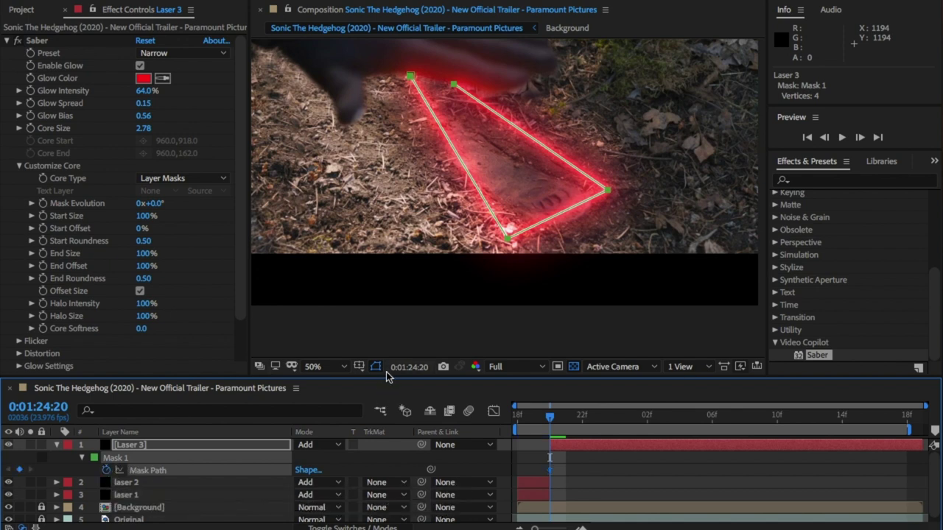
pyautogui.moveTo(386, 377); pyautogui.dragTo(393, 344)
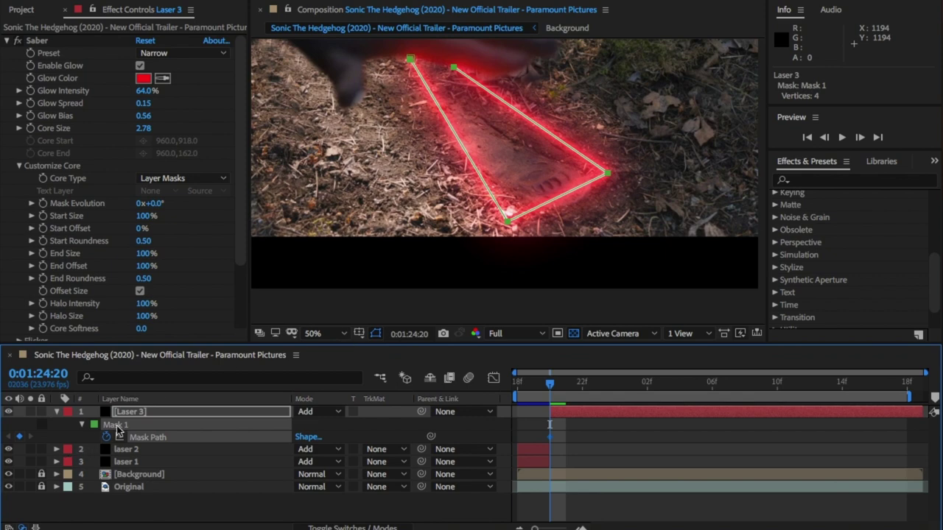
# Step: At frame 0:01:24:21, hide the Background layer and move Laser 3's mask vertices onto the original laser outline
pyautogui.click(162, 412)
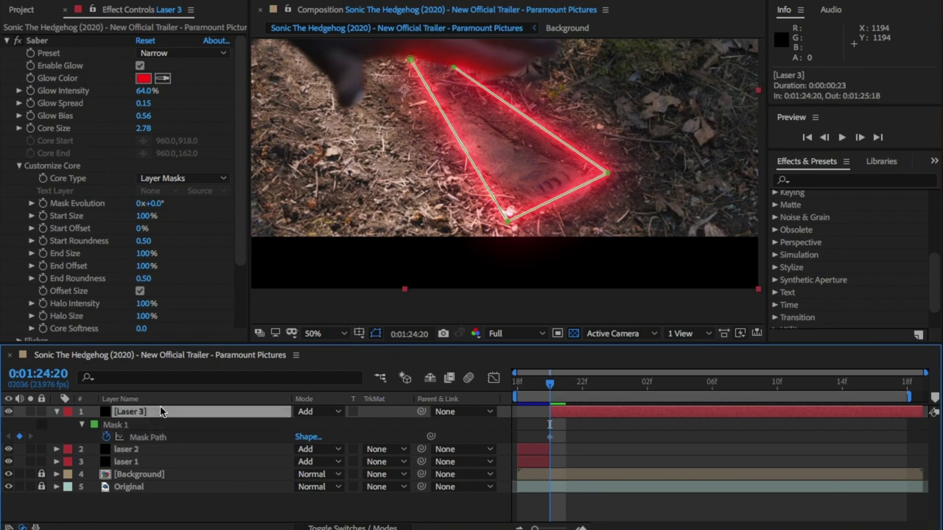
pyautogui.press('pagedown')
pyautogui.click(8, 475)
pyautogui.moveTo(506, 221); pyautogui.dragTo(514, 220)
pyautogui.moveTo(607, 174); pyautogui.dragTo(610, 173)
pyautogui.moveTo(454, 67); pyautogui.dragTo(457, 61)
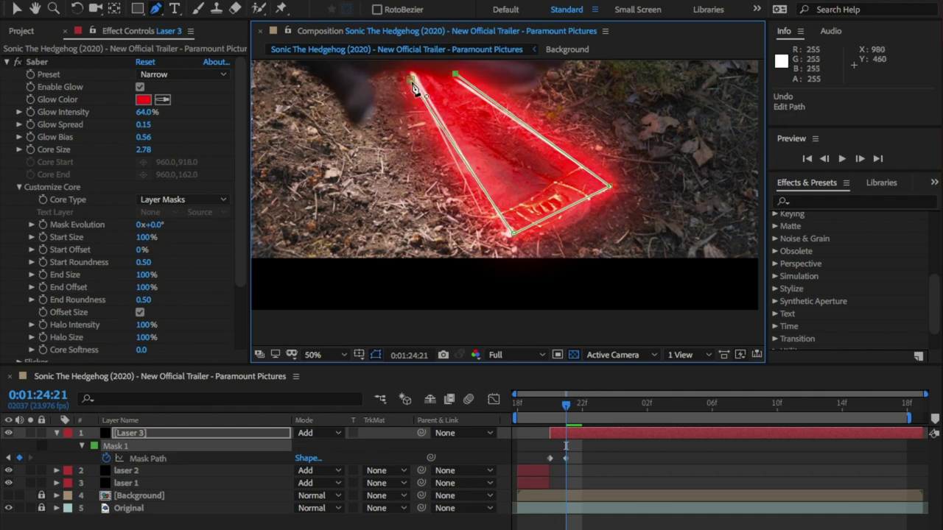
pyautogui.click(411, 59)
# Step: Keyframe Laser 3's mask frame by frame from 0:01:24:22 to 0:01:25:05, matching its vertices to the original laser
pyautogui.press('pagedown')
pyautogui.moveTo(495, 170); pyautogui.dragTo(495, 189)
pyautogui.moveTo(457, 102); pyautogui.dragTo(455, 99)
pyautogui.press('pagedown')
pyautogui.moveTo(513, 259); pyautogui.dragTo(524, 249)
pyautogui.press('pagedown')
pyautogui.moveTo(416, 83); pyautogui.dragTo(459, 74)
pyautogui.press('pagedown')
pyautogui.moveTo(626, 200); pyautogui.dragTo(635, 205)
pyautogui.press('pagedown')
pyautogui.moveTo(495, 184); pyautogui.dragTo(494, 202)
pyautogui.moveTo(526, 266); pyautogui.dragTo(536, 269)
pyautogui.press('pagedown')
pyautogui.moveTo(419, 94); pyautogui.dragTo(422, 84)
pyautogui.moveTo(536, 268); pyautogui.dragTo(543, 273)
pyautogui.press('pagedown')
pyautogui.moveTo(453, 80); pyautogui.dragTo(421, 82)
pyautogui.press('pagedown')
pyautogui.moveTo(646, 234); pyautogui.dragTo(662, 246)
# Step: Continue matching Laser 3's mask vertices to the original laser on each frame from 0:01:25:06 to 0:01:25:11
pyautogui.press('pagedown')
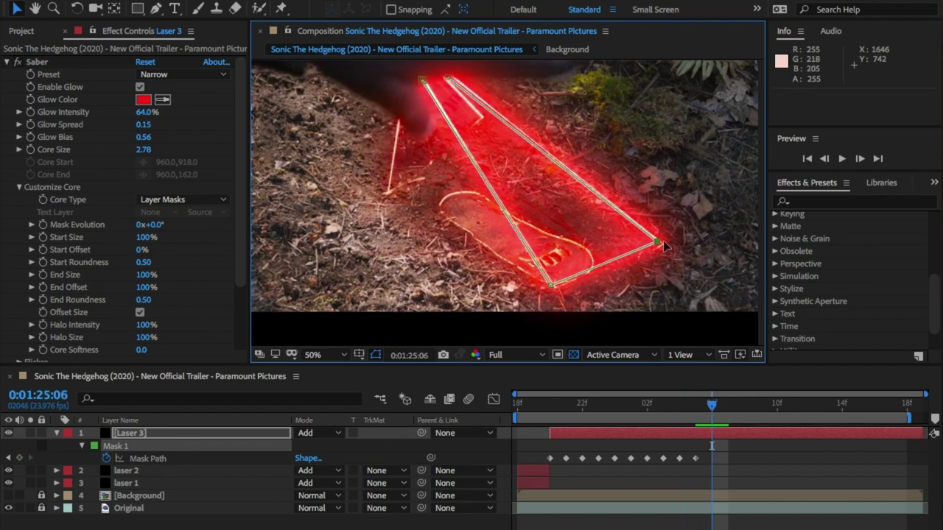
pyautogui.moveTo(452, 81); pyautogui.dragTo(449, 75)
pyautogui.press('pagedown')
pyautogui.moveTo(664, 252); pyautogui.dragTo(670, 257)
pyautogui.moveTo(423, 88); pyautogui.dragTo(452, 76)
pyautogui.press('pagedown')
pyautogui.moveTo(555, 294); pyautogui.dragTo(564, 302)
pyautogui.press('pagedown')
pyautogui.moveTo(423, 83); pyautogui.dragTo(450, 78)
pyautogui.press('pagedown')
pyautogui.moveTo(426, 86); pyautogui.dragTo(430, 87)
pyautogui.press('pagedown')
pyautogui.moveTo(656, 261); pyautogui.dragTo(628, 252)
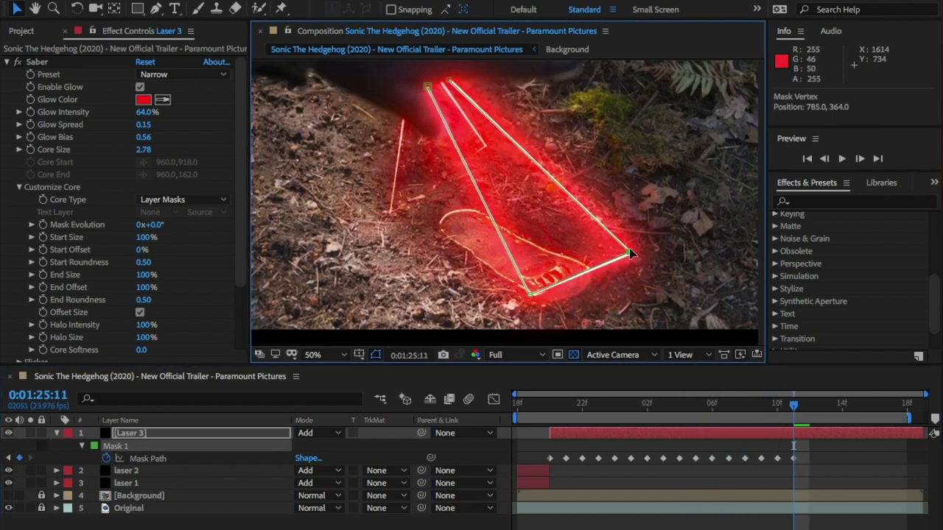
# Step: Match Laser 3's mask to the original laser from 0:01:25:12 to 0:01:25:16, placing its starting vertex at the thumb's edge
pyautogui.press('pagedown')
pyautogui.moveTo(548, 299); pyautogui.dragTo(518, 292)
pyautogui.press('pagedown')
pyautogui.moveTo(628, 252); pyautogui.dragTo(599, 244)
pyautogui.press('pageup')
pyautogui.moveTo(432, 91); pyautogui.dragTo(456, 129)
pyautogui.press('pageup')
pyautogui.moveTo(431, 95); pyautogui.dragTo(446, 136)
pyautogui.press('pagedown')
pyautogui.press('pagedown')
pyautogui.press('pagedown')
pyautogui.moveTo(599, 246); pyautogui.dragTo(583, 242)
pyautogui.press('pagedown')
pyautogui.moveTo(492, 283); pyautogui.dragTo(477, 278)
pyautogui.press('pagedown')
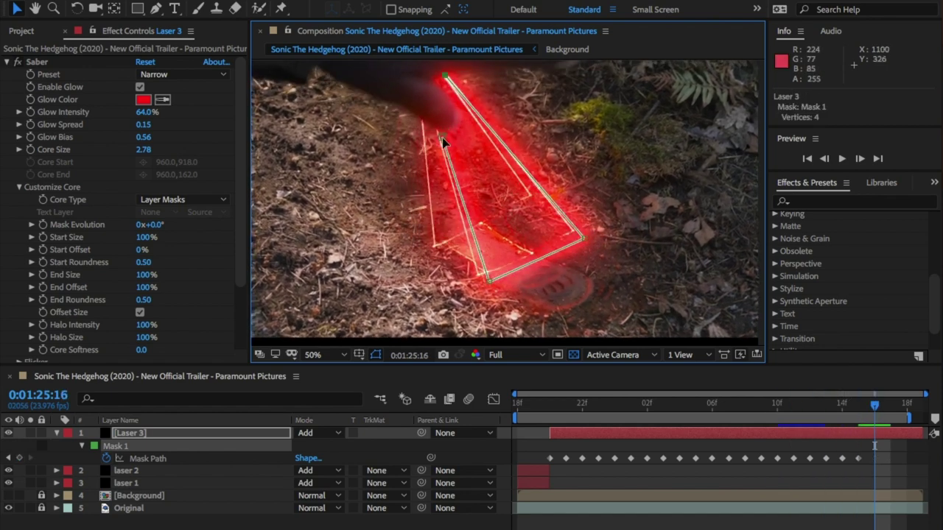
pyautogui.moveTo(583, 243); pyautogui.dragTo(574, 231)
pyautogui.moveTo(454, 80); pyautogui.dragTo(454, 70)
pyautogui.press('pagedown')
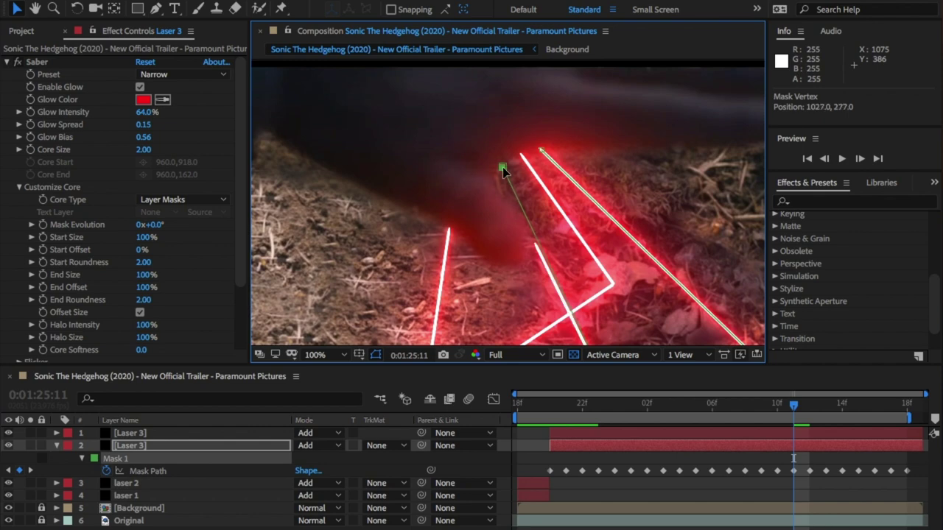
# Step: Try to move the starting vertex of Laser 3's mask up behind the hand on the frames after 0:01:25:11
pyautogui.press('pagedown')
pyautogui.press('pagedown')
pyautogui.moveTo(500, 162)
pyautogui.mouseDown()
pyautogui.moveTo(530, 242)
pyautogui.moveTo(502, 147)
pyautogui.mouseUp()
pyautogui.press('pagedown')
pyautogui.click(532, 248)
pyautogui.press('pageup')
pyautogui.press('pagedown')
pyautogui.moveTo(532, 249); pyautogui.dragTo(505, 143)
pyautogui.press('pagedown')
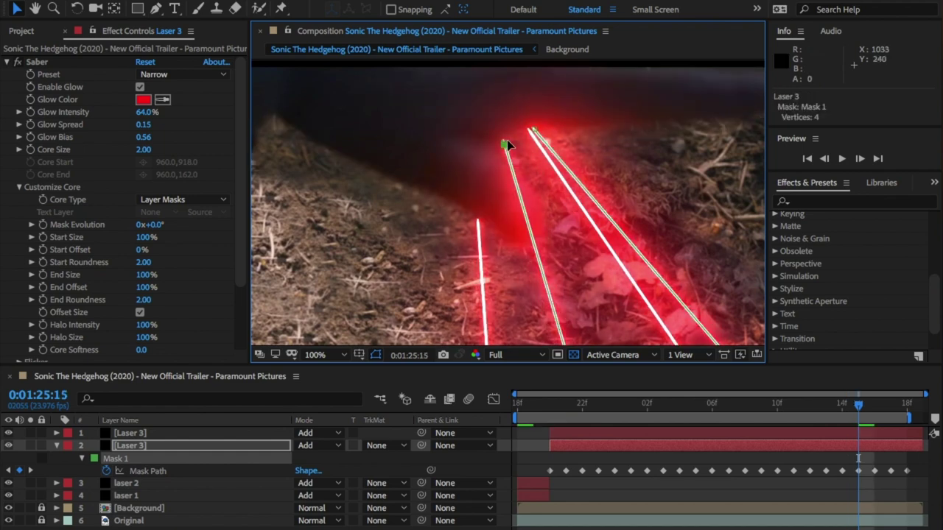
pyautogui.press('pageup')
pyautogui.hotkey('ctrl', 'z')
pyautogui.click(534, 258)
pyautogui.press('pageup')
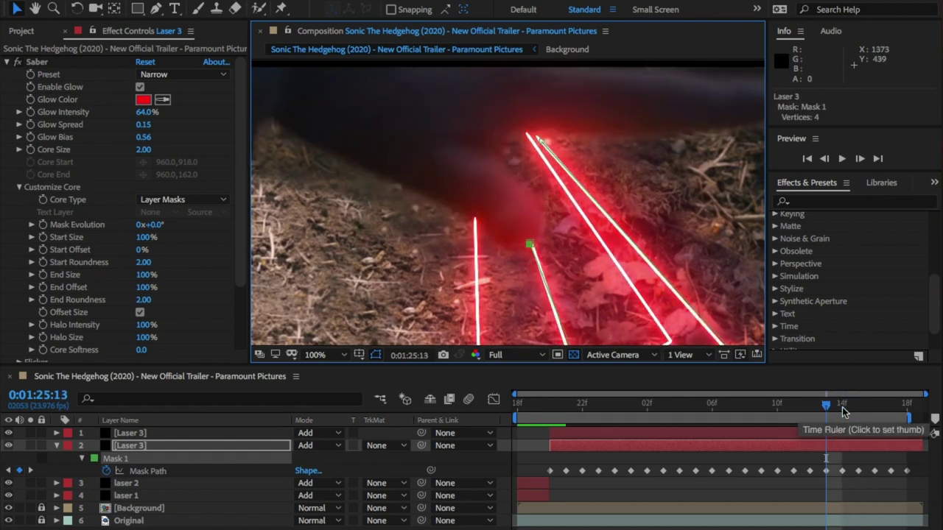
# Step: Fit the whole composition in view and play back the laser animation
pyautogui.press('pageup')
pyautogui.click(324, 355)
pyautogui.click(325, 161)
pyautogui.press('space')
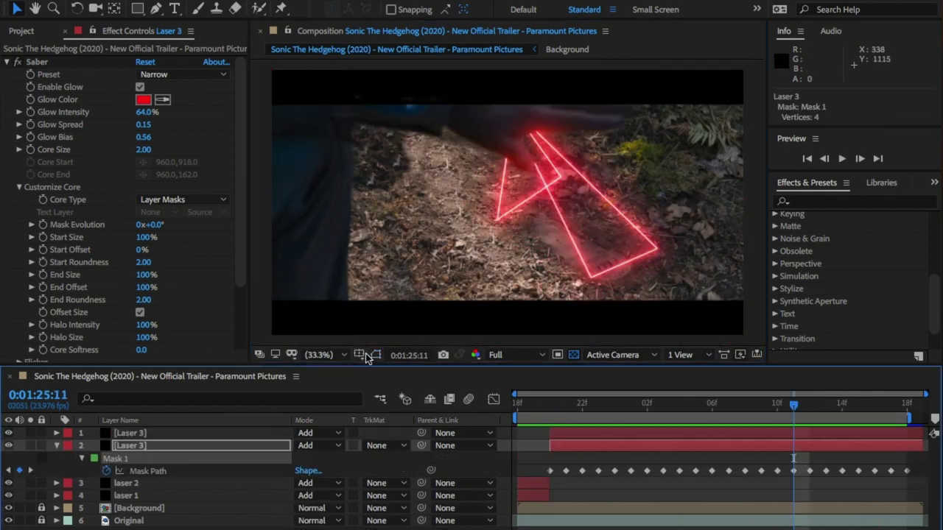
# Step: Show the mask outlines and try to pull Laser 3's thumb-side vertex behind the hand at frame 0:01:25:11
pyautogui.click(375, 355)
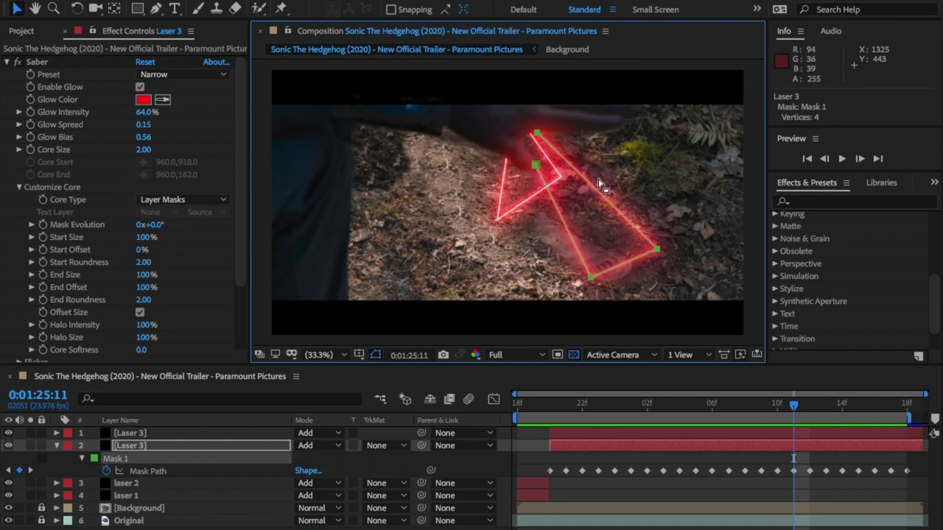
pyautogui.scroll(3, 600, 186)
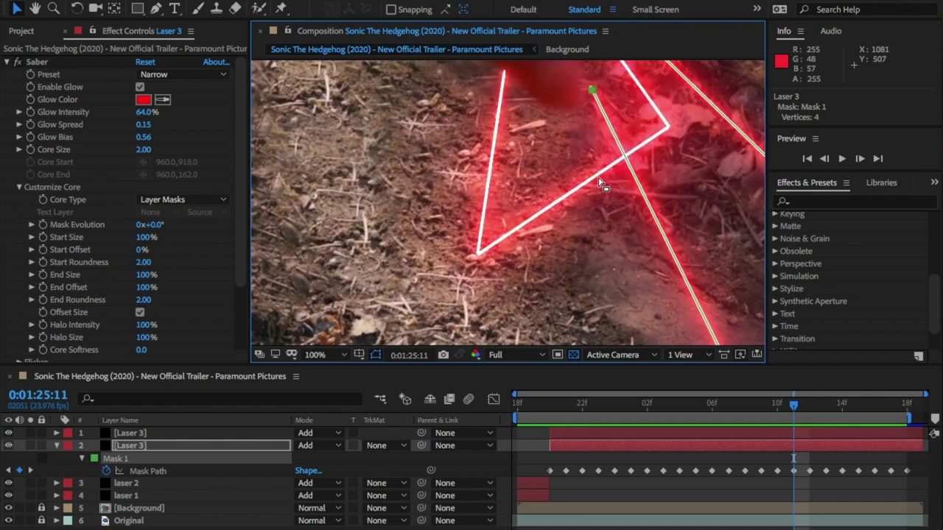
pyautogui.press('space')
pyautogui.moveTo(601, 185); pyautogui.dragTo(532, 330)
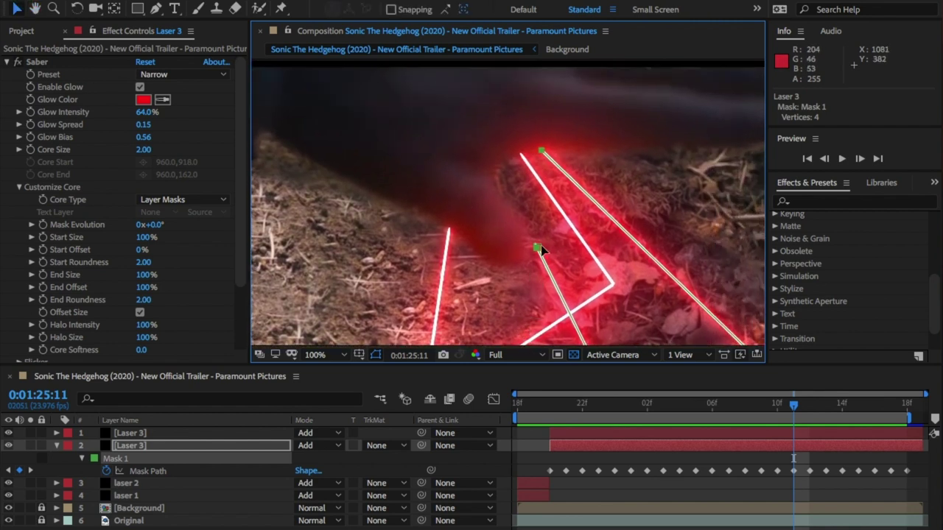
pyautogui.moveTo(538, 251); pyautogui.dragTo(515, 204)
pyautogui.hotkey('ctrl', 'z')
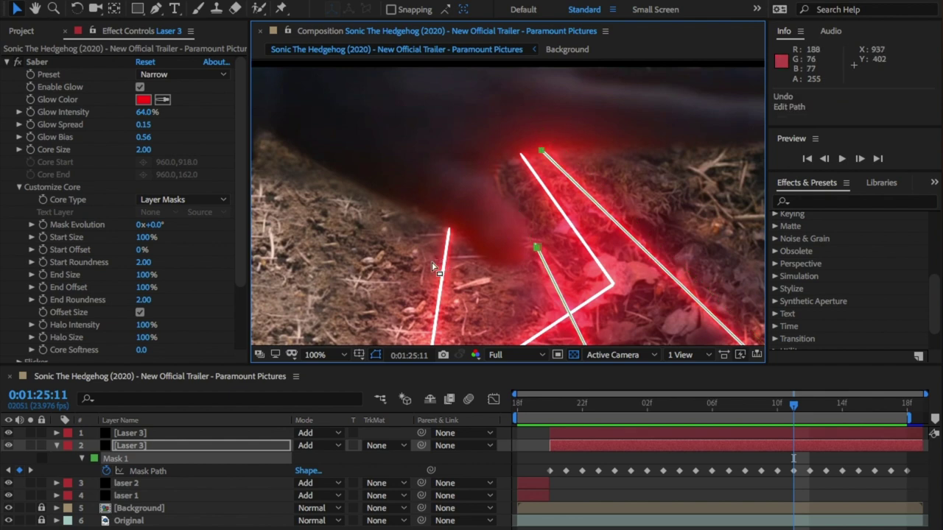
# Step: Rename the Laser 5 layer as Laser Foot Print
pyautogui.click(140, 434)
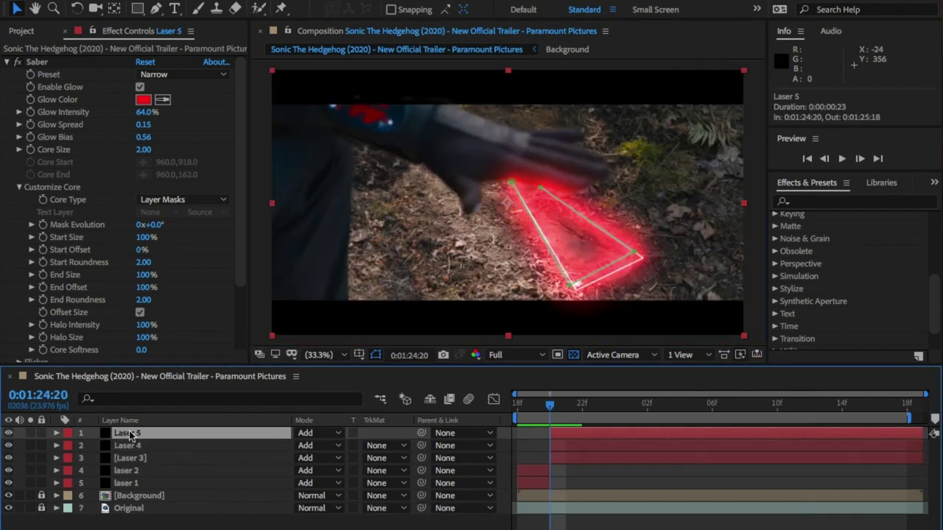
pyautogui.press('Return')
pyautogui.press('Right')
pyautogui.press('BackSpace')
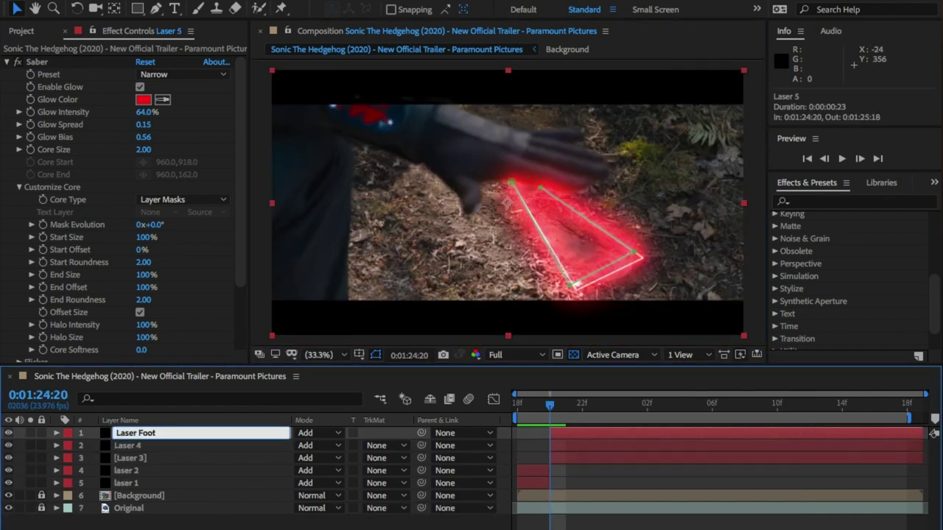
pyautogui.write('Foot Print')
pyautogui.press('Return')
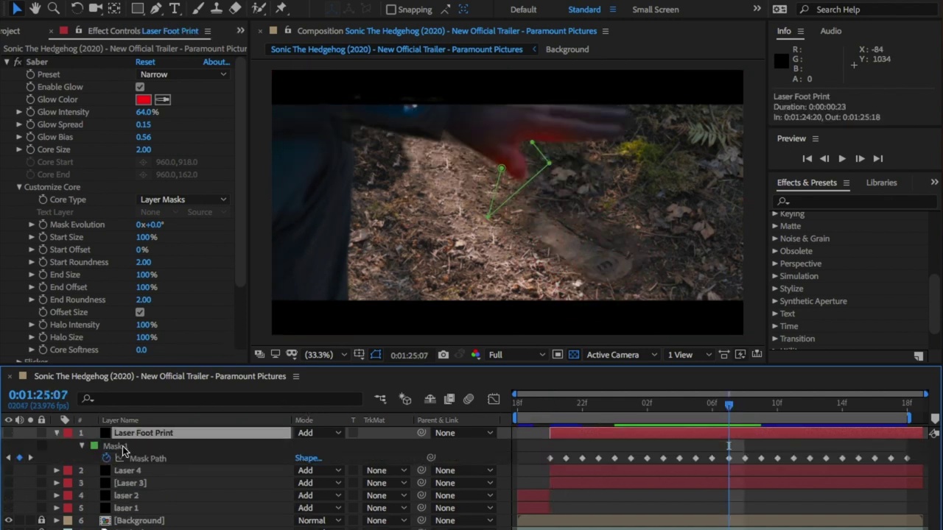
# Step: Replace Laser Foot Print's mask with a new open mask traced along the footprint's lower-left edge at 0:01:25:07
pyautogui.click(120, 446)
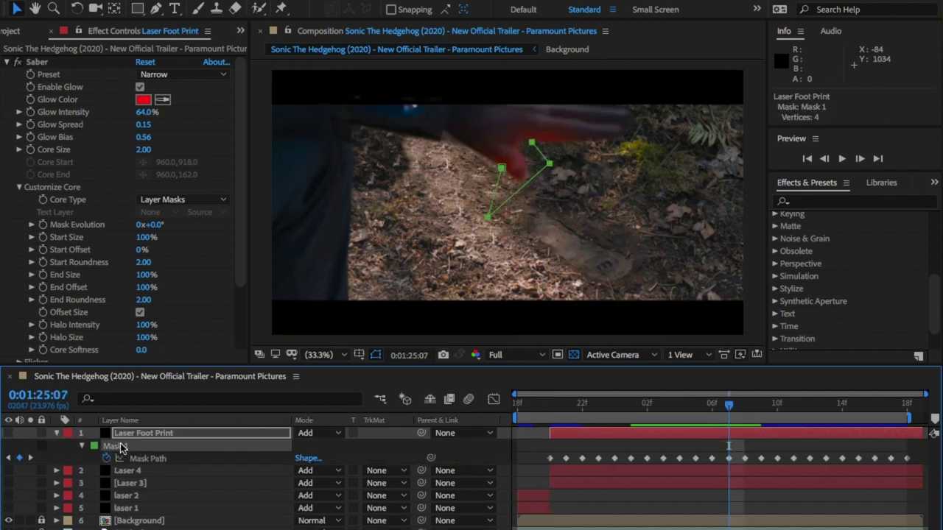
pyautogui.press('Delete')
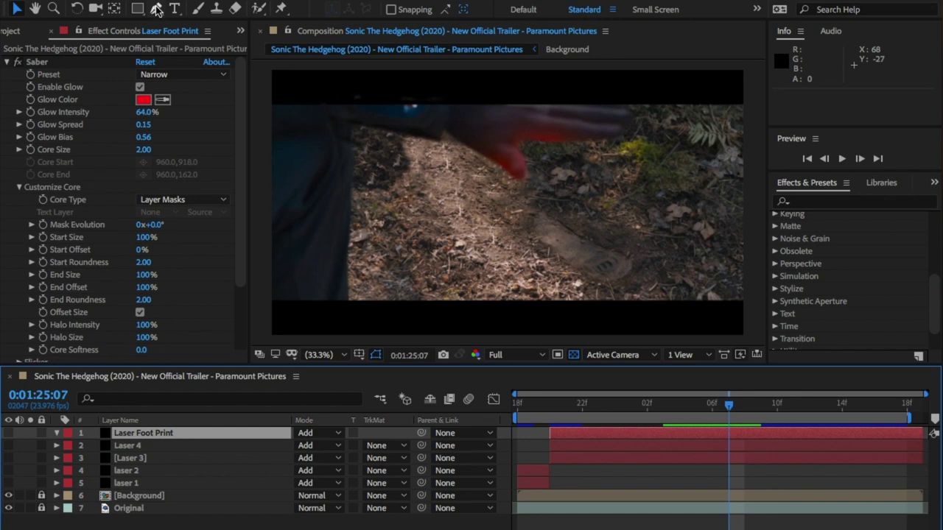
pyautogui.click(157, 10)
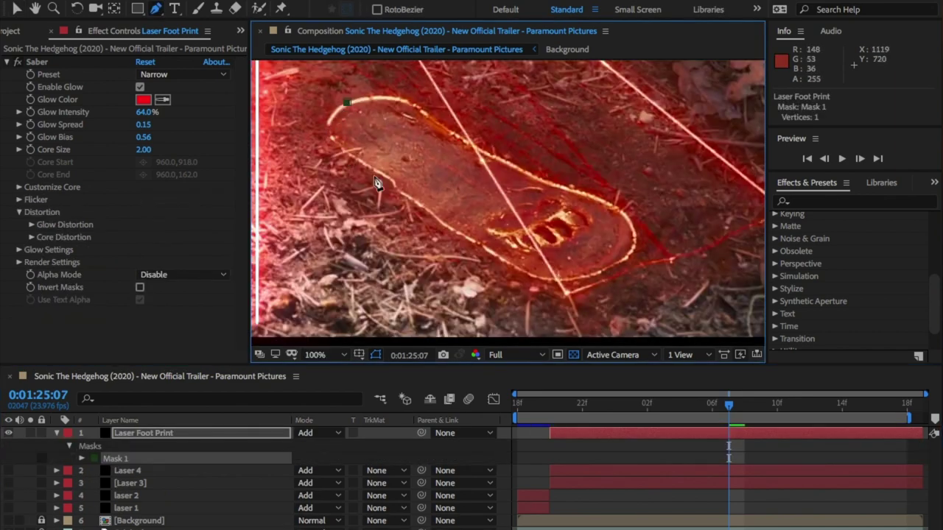
pyautogui.moveTo(336, 144); pyautogui.dragTo(361, 162)
pyautogui.click(431, 213)
pyautogui.click(517, 267)
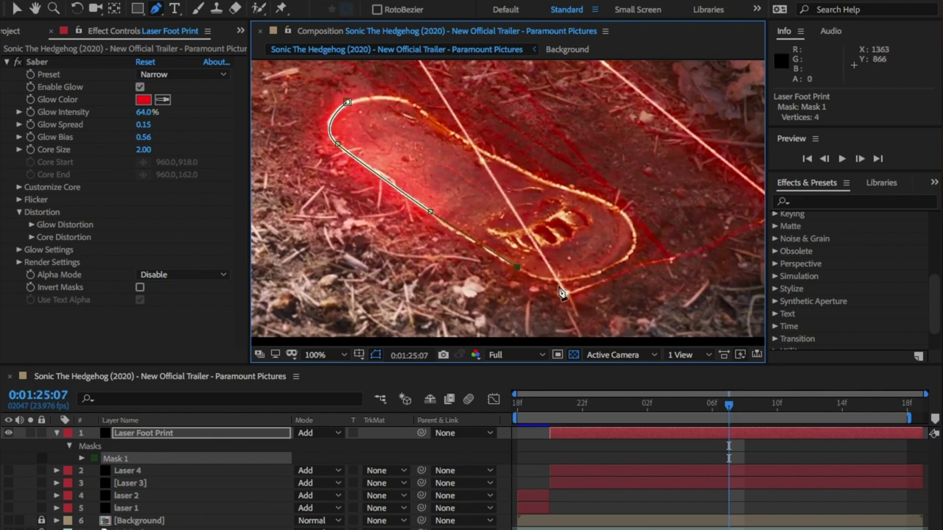
pyautogui.moveTo(564, 280); pyautogui.dragTo(617, 268)
pyautogui.click(17, 8)
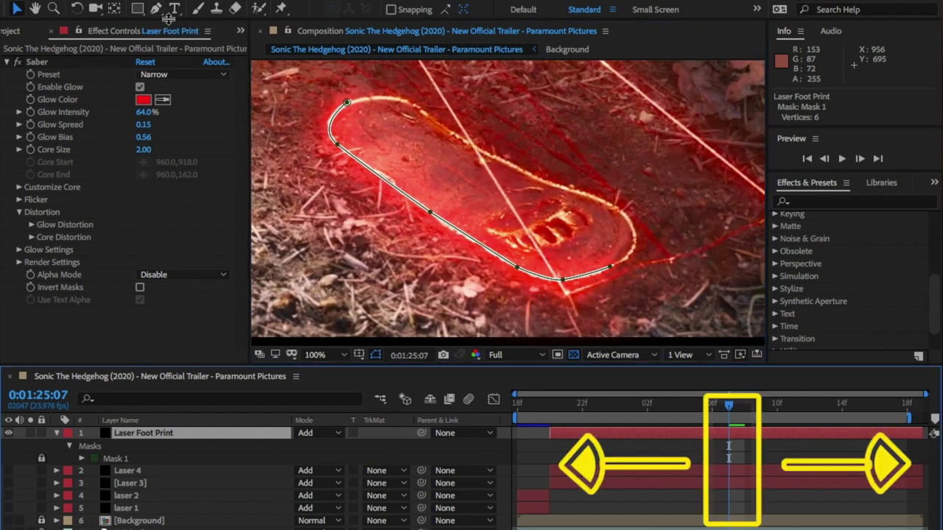
# Step: Trace a second open mask on Laser Foot Print along the footprint's upper-right edge, from its heel end round the toe end
pyautogui.click(156, 9)
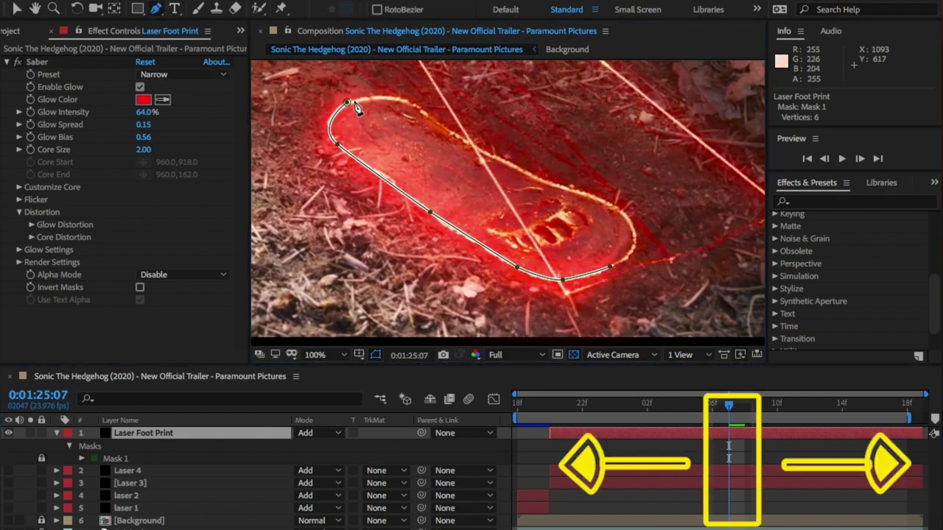
pyautogui.click(348, 101)
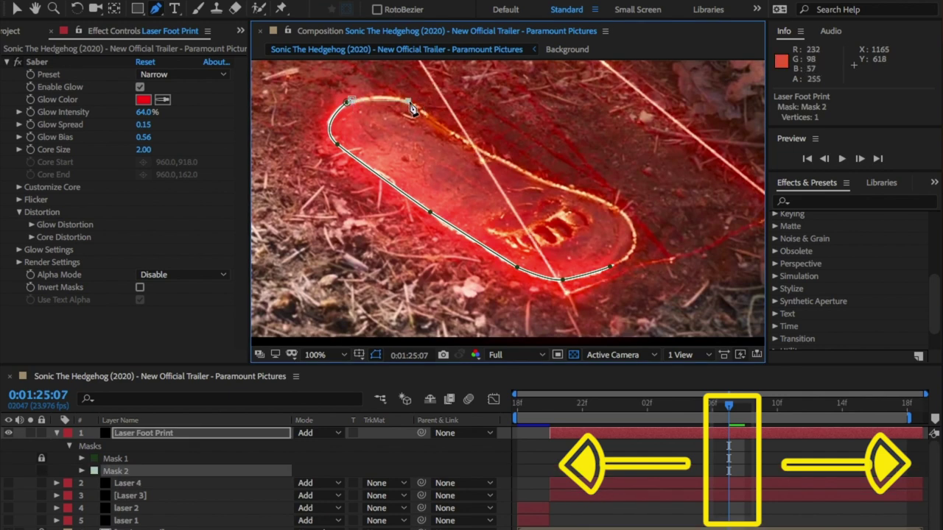
pyautogui.click(411, 103)
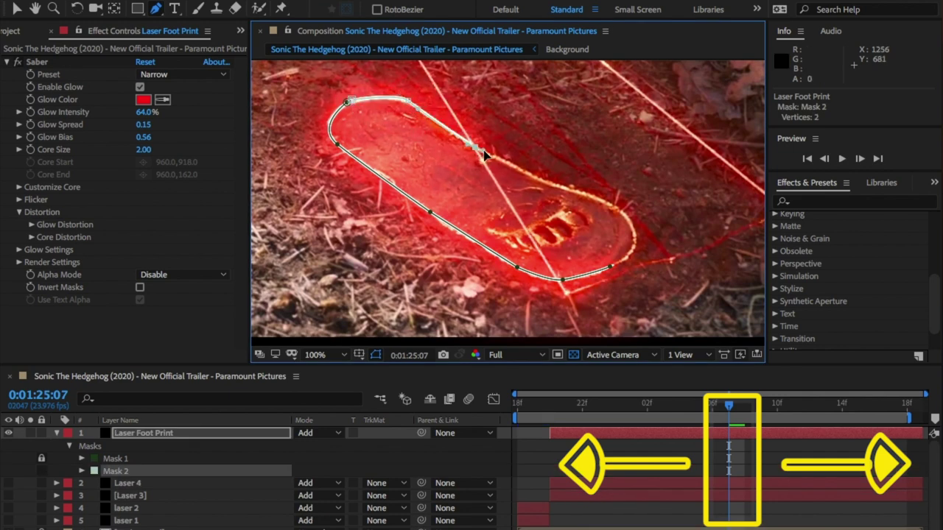
pyautogui.click(554, 186)
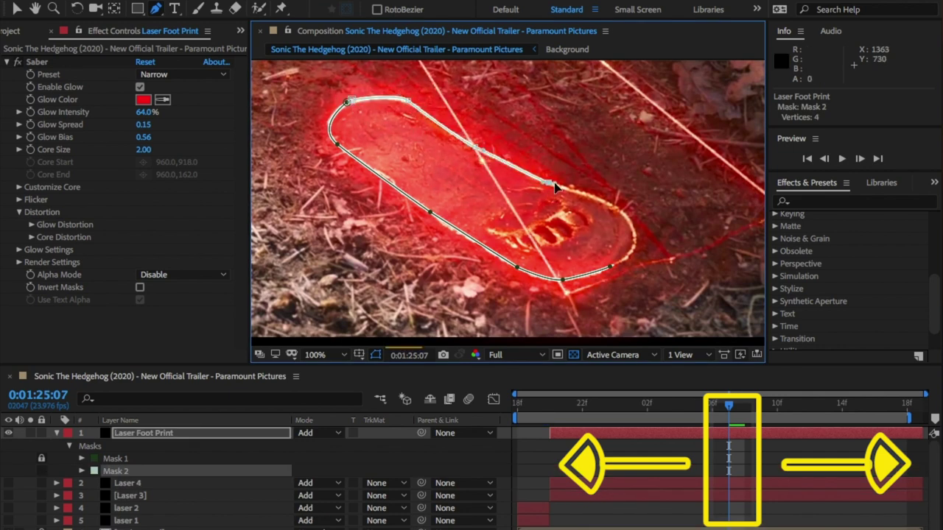
pyautogui.click(627, 218)
pyautogui.moveTo(632, 251); pyautogui.dragTo(629, 254)
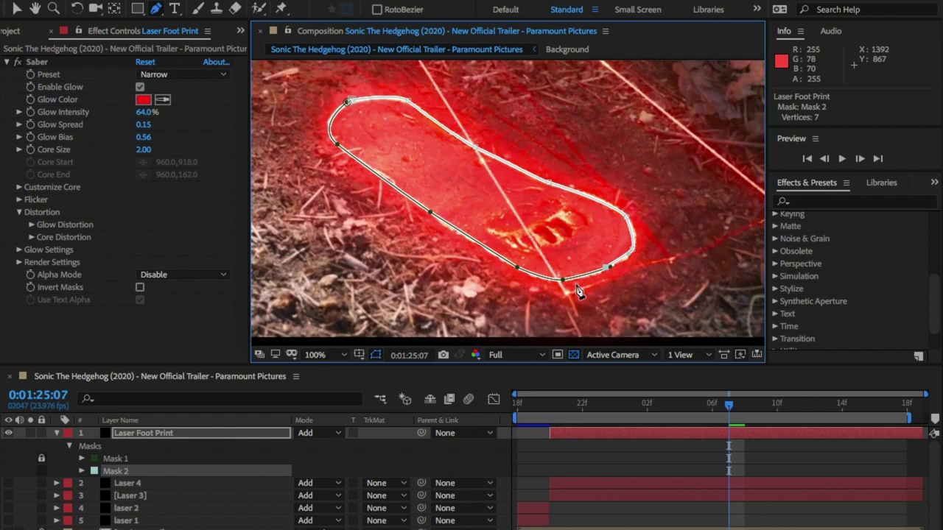
# Step: Unlock Mask 1 and recolour the outlines, with Mask 2 in magenta FF00F5 and Mask 1 in bright blue
pyautogui.click(43, 458)
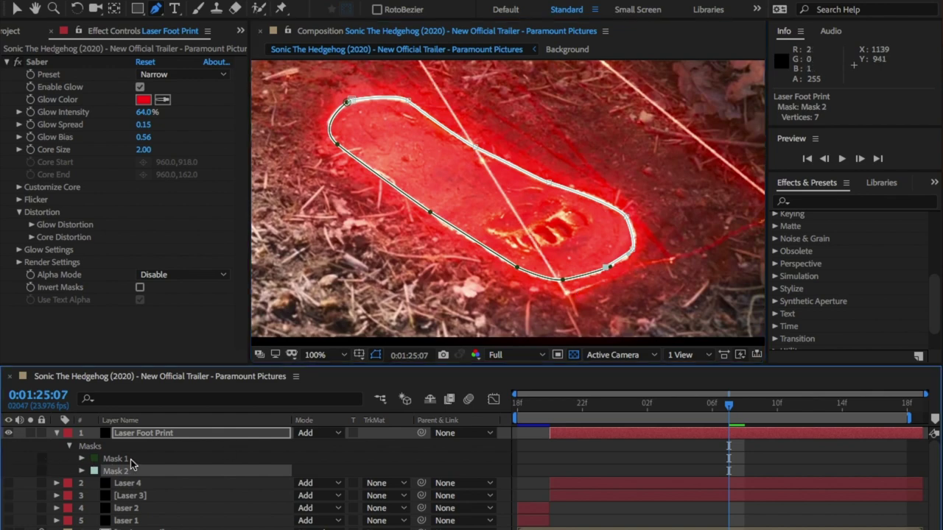
pyautogui.click(96, 472)
pyautogui.click(234, 185)
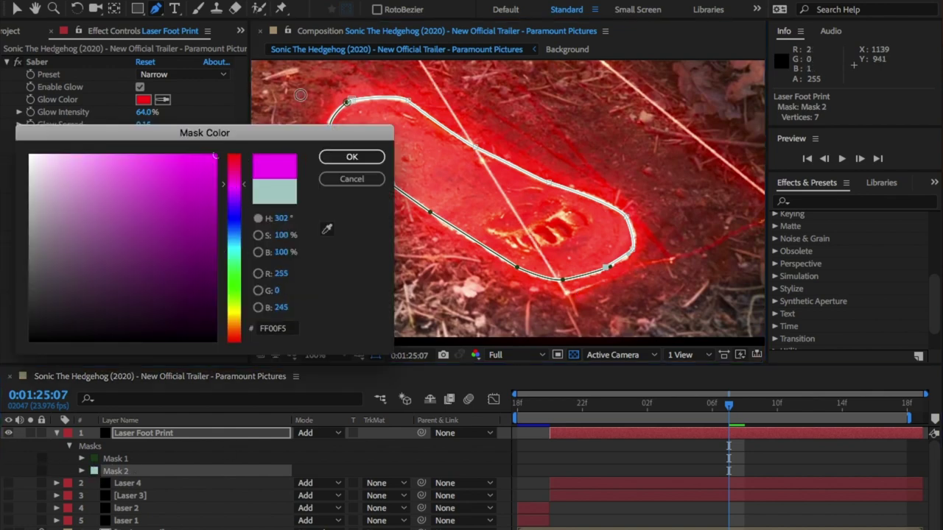
pyautogui.click(349, 158)
pyautogui.click(94, 459)
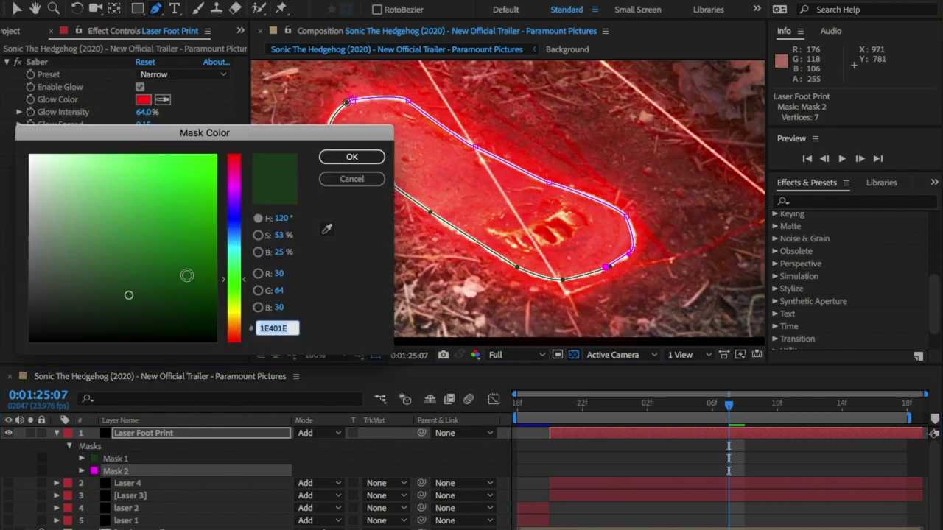
pyautogui.click(233, 218)
pyautogui.click(215, 155)
pyautogui.click(348, 156)
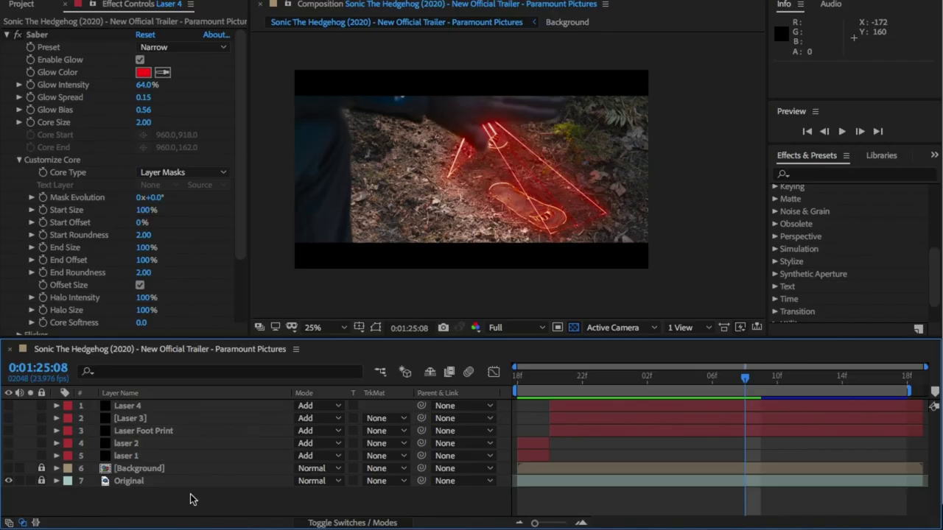
# Step: Create a new solid layer named grid
pyautogui.rightClick(243, 493)
pyautogui.moveTo(322, 368)
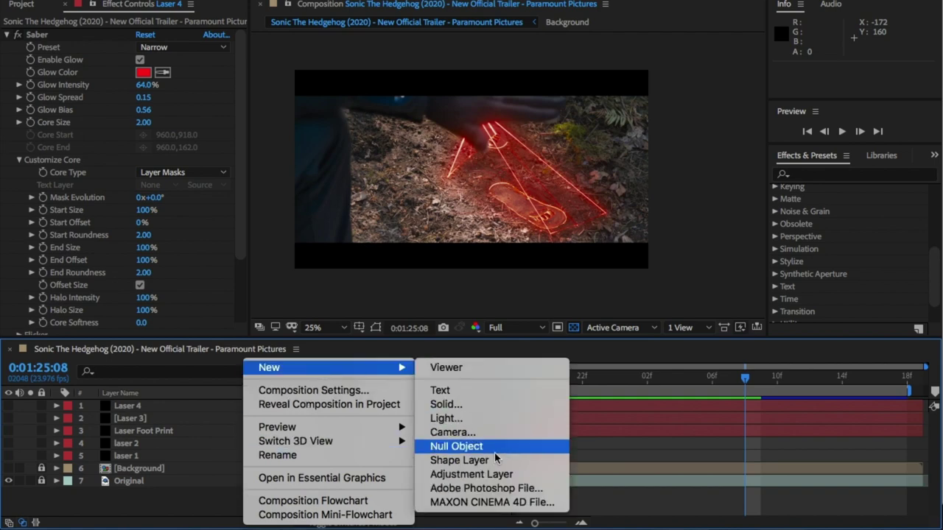
pyautogui.click(447, 404)
pyautogui.write('g')
pyautogui.press('Return')
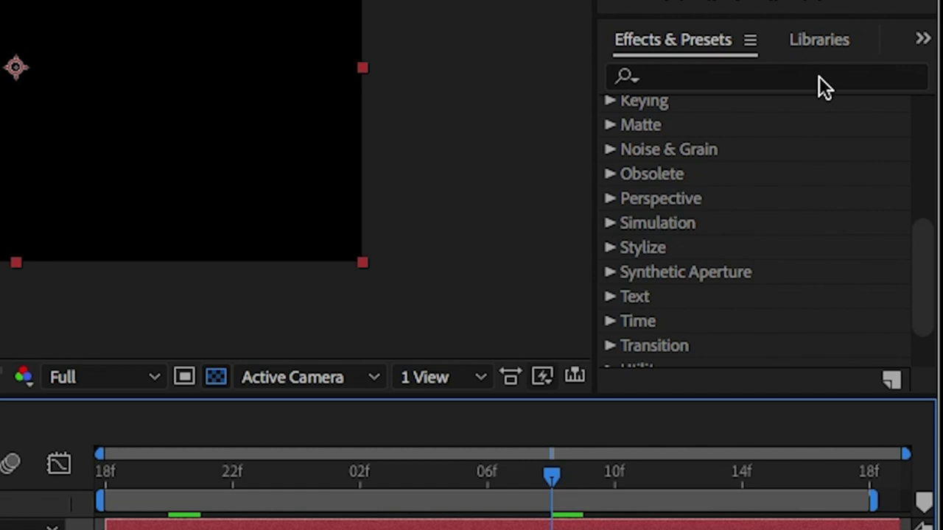
# Step: Find the Generate category's Grid effect and apply it to the grid solid
pyautogui.click(881, 177)
pyautogui.write('grid')
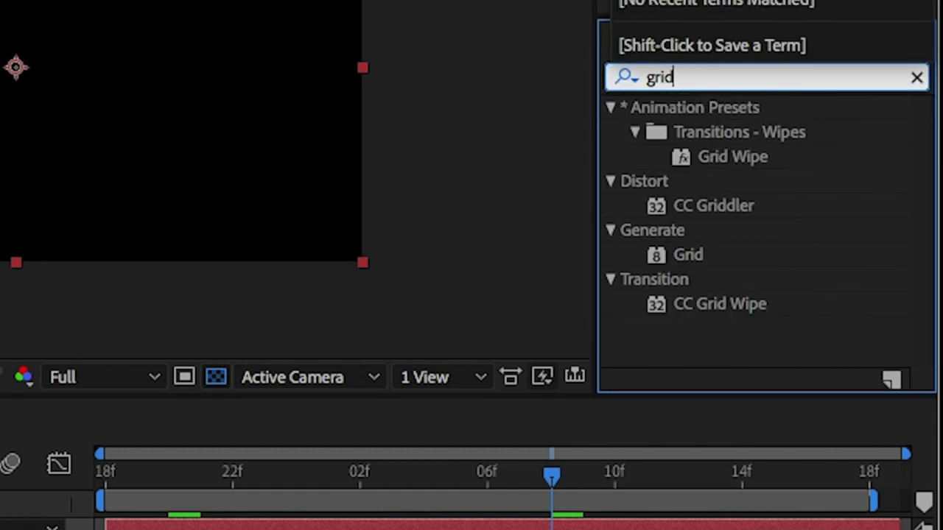
pyautogui.moveTo(685, 252); pyautogui.dragTo(547, 524)
pyautogui.moveTo(631, 486); pyautogui.dragTo(632, 487)
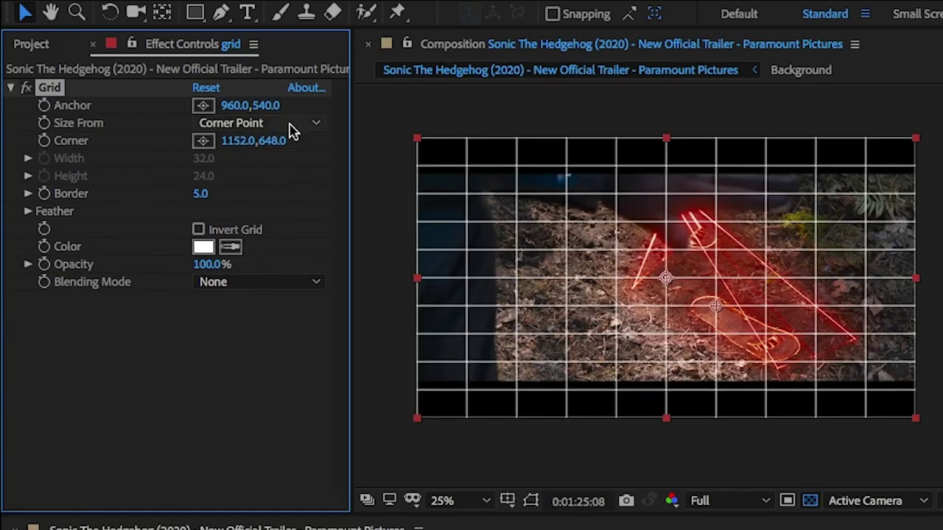
# Step: Size the grid by Width Slider, with a width of about 95.1 and a border of 3.0
pyautogui.click(293, 126)
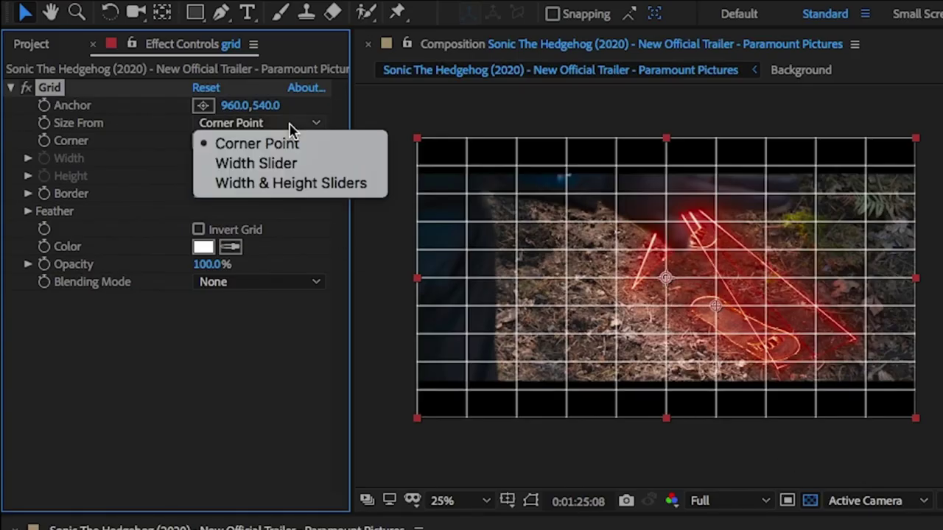
pyautogui.click(329, 171)
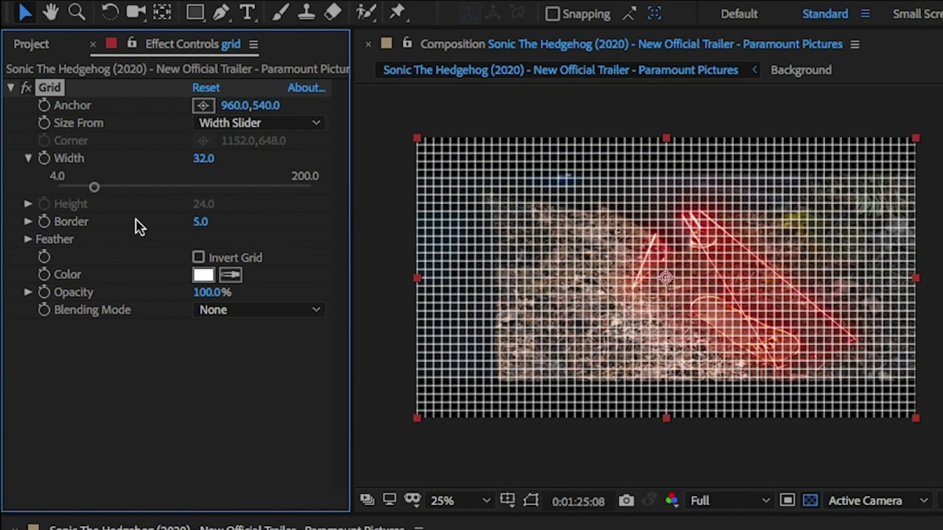
pyautogui.moveTo(93, 187); pyautogui.dragTo(178, 198)
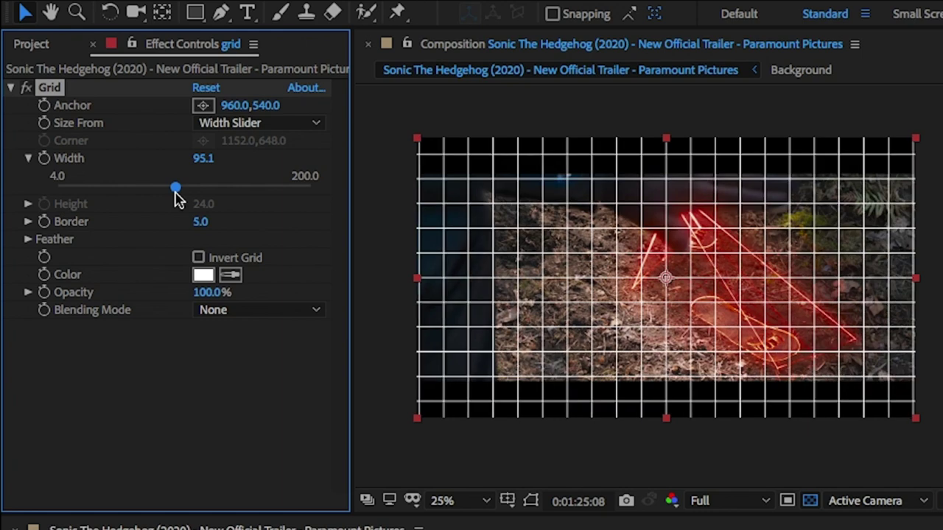
pyautogui.click(203, 222)
pyautogui.press('Return')
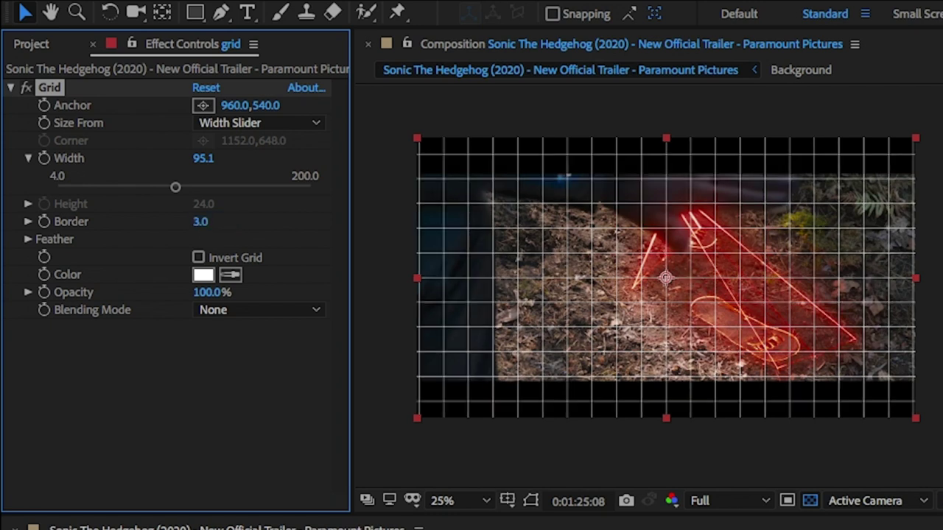
# Step: Change the grid's colour to red F90101
pyautogui.click(207, 275)
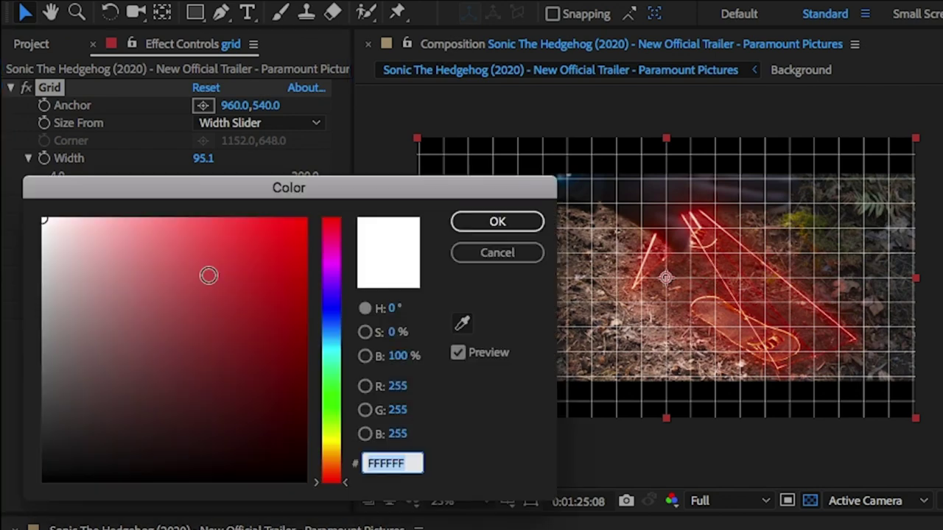
pyautogui.click(306, 224)
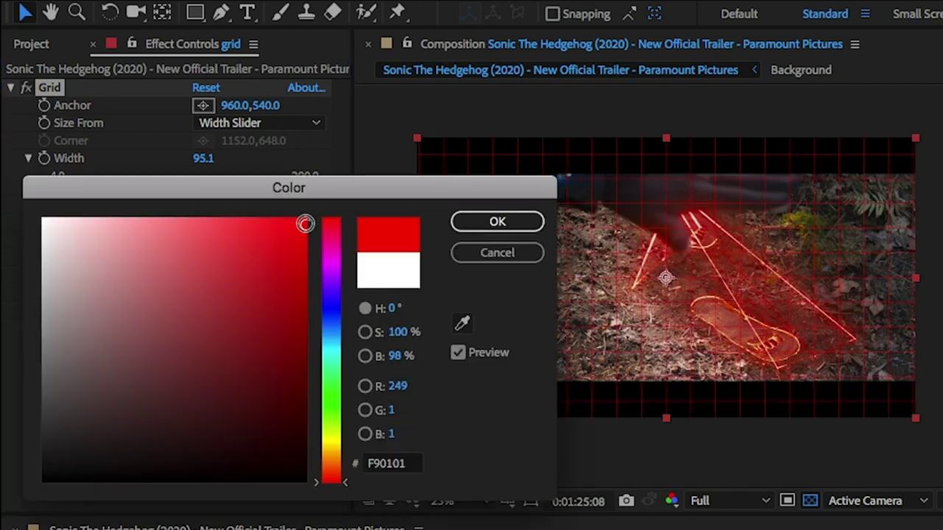
pyautogui.click(520, 227)
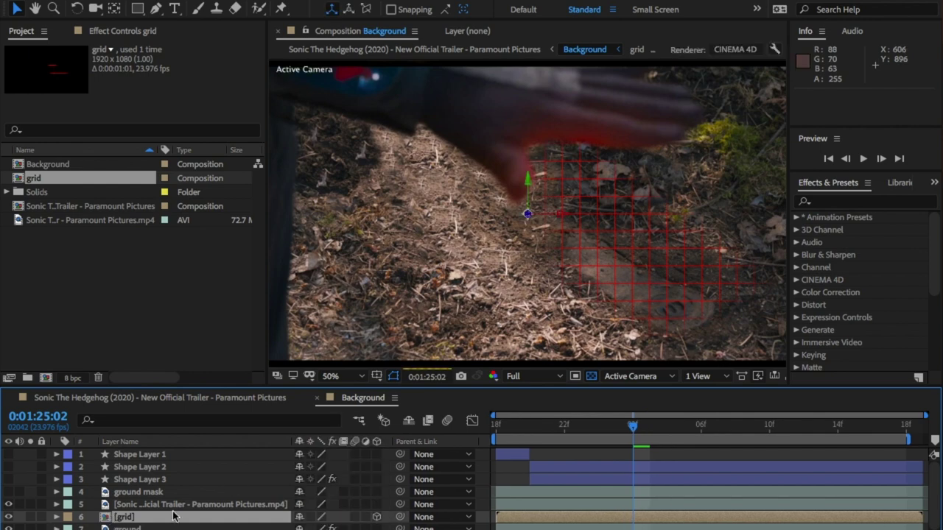
# Step: Rotate the 3D grid layer in the Background composition and move its centre closer to the footprint
pyautogui.moveTo(229, 387); pyautogui.dragTo(228, 348)
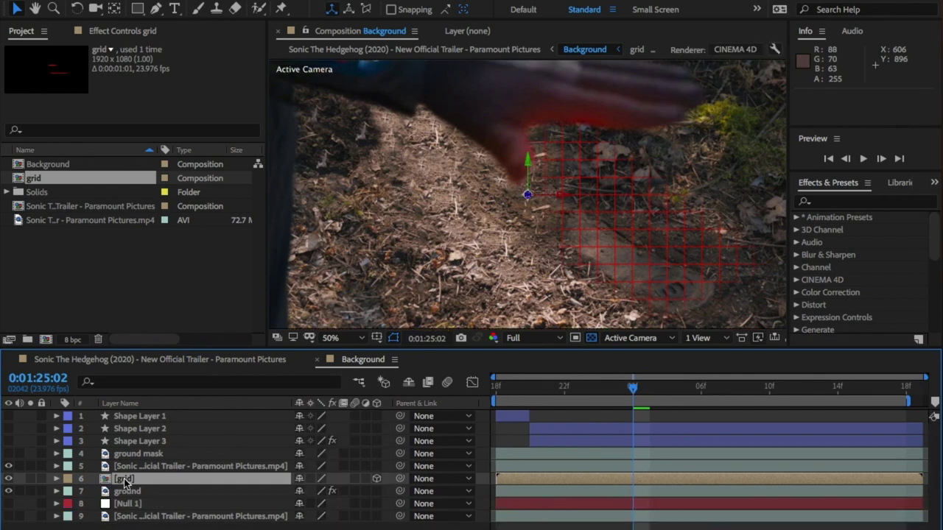
pyautogui.press('r')
pyautogui.moveTo(301, 493); pyautogui.dragTo(332, 491)
pyautogui.moveTo(488, 197); pyautogui.dragTo(557, 206)
# Step: Set the grid layer's opacity to 40%
pyautogui.click(57, 479)
pyautogui.press('F4')
pyautogui.press('t')
pyautogui.moveTo(302, 491); pyautogui.dragTo(258, 498)
pyautogui.click(309, 491)
# Step: Preview how the faded grid looks in the main trailer composition, toggling layer visibility during the check
pyautogui.moveTo(588, 383); pyautogui.dragTo(462, 390)
pyautogui.click(100, 360)
pyautogui.click(480, 513)
pyautogui.press('space')
pyautogui.click(9, 478)
pyautogui.click(9, 492)
pyautogui.press('space')
# Step: Hide the Background composition's upper trailer footage and ground layers, and show the original trailer footage as reference at 0:01:24:18
pyautogui.click(362, 359)
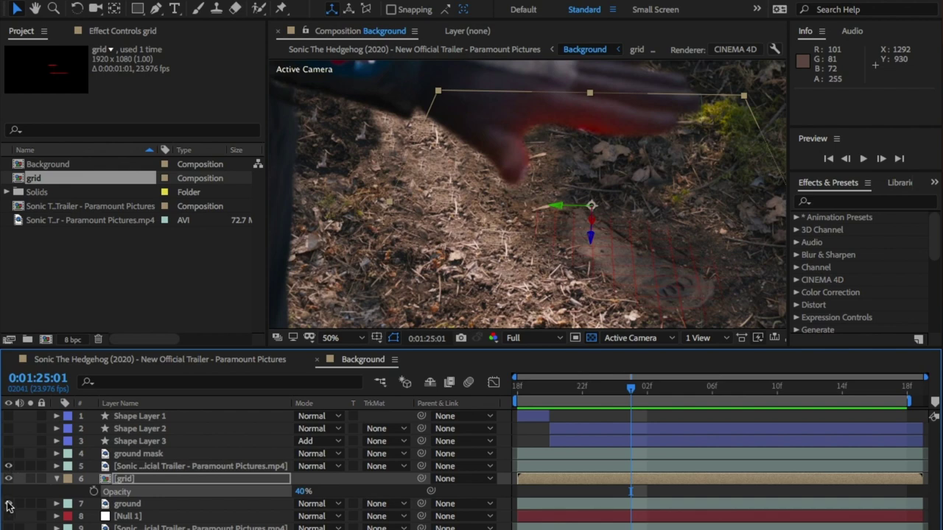
pyautogui.click(9, 505)
pyautogui.click(517, 386)
pyautogui.press('g')
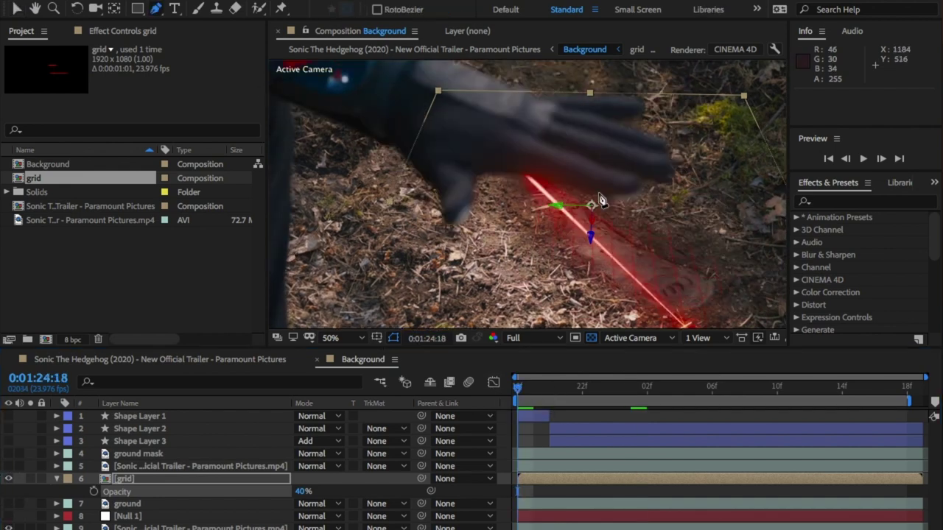
pyautogui.click(635, 235)
pyautogui.hotkey('ctrl', 'z')
# Step: Draw a four-corner mask on the grid layer around the laser-lit ground at 0:01:25:07 and start keyframing its Mask Path
pyautogui.moveTo(616, 385); pyautogui.dragTo(728, 386)
pyautogui.click(783, 275)
pyautogui.click(662, 321)
pyautogui.click(503, 215)
pyautogui.click(591, 156)
pyautogui.click(783, 276)
pyautogui.press('f')
pyautogui.press('m')
pyautogui.click(107, 504)
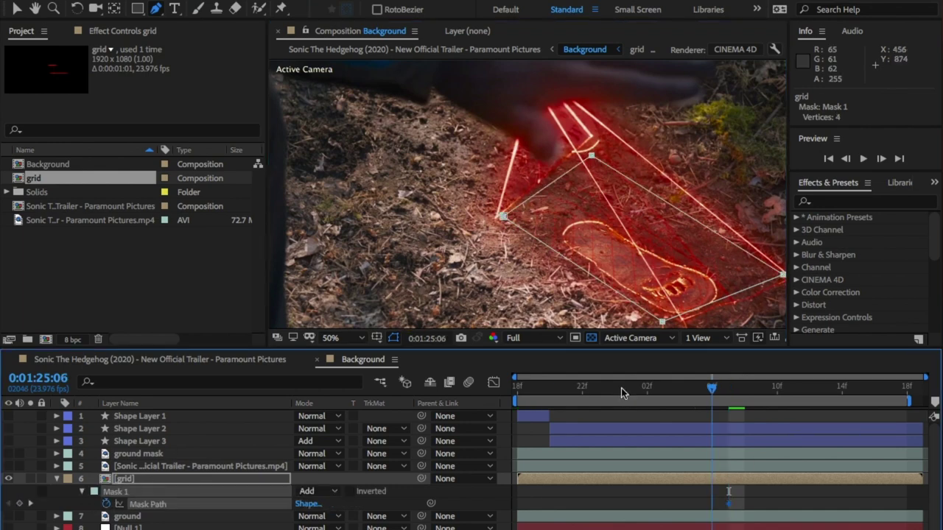
# Step: Shrink the grid mask to the small laser-lit area at the toe end of the footprint at frame 0:01:24:20
pyautogui.click(550, 386)
pyautogui.press('v')
pyautogui.moveTo(591, 156); pyautogui.dragTo(715, 266)
pyautogui.moveTo(503, 215); pyautogui.dragTo(650, 304)
pyautogui.moveTo(662, 322); pyautogui.dragTo(665, 310)
pyautogui.moveTo(783, 274); pyautogui.dragTo(692, 238)
# Step: Adjust the grid mask's corners to the widening laser outline on frames 0:01:24:21 and 0:01:24:22
pyautogui.press('pagedown')
pyautogui.press('pagedown')
pyautogui.moveTo(675, 297); pyautogui.dragTo(657, 309)
pyautogui.moveTo(638, 284); pyautogui.dragTo(597, 288)
pyautogui.hotkey('ctrl', 'z')
pyautogui.moveTo(656, 310); pyautogui.dragTo(637, 313)
pyautogui.moveTo(693, 238); pyautogui.dragTo(690, 232)
pyautogui.moveTo(726, 275); pyautogui.dragTo(736, 265)
pyautogui.press('pageup')
pyautogui.moveTo(623, 296); pyautogui.dragTo(636, 314)
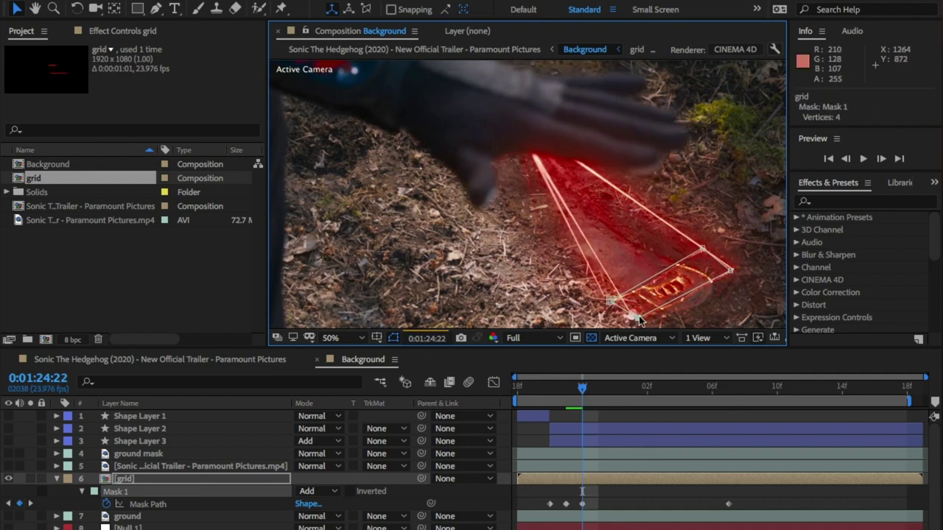
# Step: Refit the grid mask's corners to the laser beams on frames 0:01:24:23, 0:01:25:00 and 0:01:25:04
pyautogui.press('pagedown')
pyautogui.press('pagedown')
pyautogui.moveTo(735, 255); pyautogui.dragTo(751, 259)
pyautogui.press('pagedown')
pyautogui.press('pagedown')
pyautogui.press('pagedown')
pyautogui.press('pagedown')
pyautogui.press('pagedown')
pyautogui.moveTo(653, 315)
pyautogui.mouseDown()
pyautogui.moveTo(652, 305)
pyautogui.moveTo(661, 311)
pyautogui.mouseUp()
# Step: Match the grid mask's outer corners to the laser beam ends at frame 0:01:25:08
pyautogui.press('pagedown')
pyautogui.press('pagedown')
pyautogui.press('pagedown')
pyautogui.press('pagedown')
pyautogui.moveTo(465, 203); pyautogui.dragTo(445, 194)
pyautogui.moveTo(753, 259); pyautogui.dragTo(756, 261)
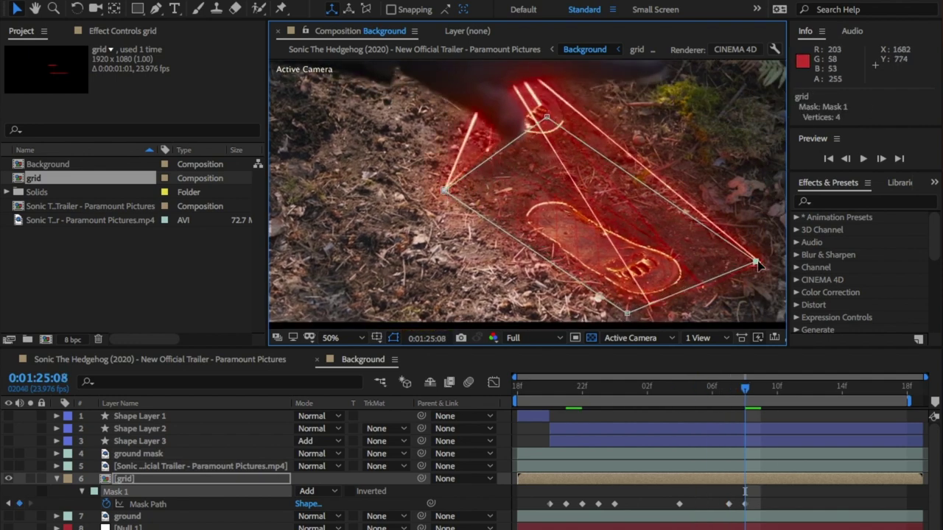
# Step: Pull the grid mask's corners inward to follow the shrinking laser outline on frames 0:01:25:09 and 0:01:25:10
pyautogui.press('pagedown')
pyautogui.moveTo(445, 191); pyautogui.dragTo(458, 199)
pyautogui.moveTo(548, 126); pyautogui.dragTo(552, 118)
pyautogui.moveTo(756, 261); pyautogui.dragTo(746, 258)
pyautogui.moveTo(627, 313); pyautogui.dragTo(618, 297)
pyautogui.press('pagedown')
pyautogui.moveTo(747, 258); pyautogui.dragTo(732, 250)
pyautogui.moveTo(552, 120); pyautogui.dragTo(566, 132)
pyautogui.moveTo(458, 198); pyautogui.dragTo(469, 202)
# Step: Move all four grid mask corners onto the laser beam ends on frames 0:01:25:11 and 0:01:25:12
pyautogui.press('pagedown')
pyautogui.moveTo(566, 131); pyautogui.dragTo(572, 140)
pyautogui.moveTo(469, 202); pyautogui.dragTo(482, 206)
pyautogui.moveTo(731, 249); pyautogui.dragTo(715, 246)
pyautogui.moveTo(618, 296); pyautogui.dragTo(613, 293)
pyautogui.press('pagedown')
pyautogui.moveTo(572, 139); pyautogui.dragTo(581, 148)
pyautogui.moveTo(482, 206); pyautogui.dragTo(489, 211)
pyautogui.moveTo(715, 246); pyautogui.dragTo(703, 238)
pyautogui.moveTo(613, 294); pyautogui.dragTo(603, 284)
# Step: Reshape the grid mask to the narrowing laser outline on frames 0:01:25:13 and 0:01:25:14
pyautogui.press('pagedown')
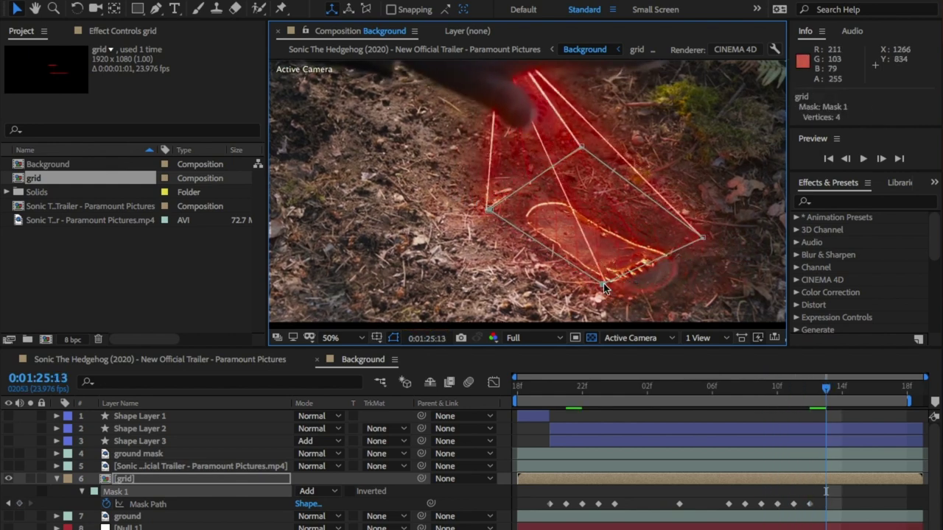
pyautogui.moveTo(580, 147); pyautogui.dragTo(589, 156)
pyautogui.moveTo(489, 211); pyautogui.dragTo(497, 217)
pyautogui.moveTo(603, 284); pyautogui.dragTo(593, 276)
pyautogui.moveTo(702, 237); pyautogui.dragTo(691, 232)
pyautogui.press('pagedown')
pyautogui.moveTo(589, 156); pyautogui.dragTo(603, 168)
pyautogui.moveTo(498, 217); pyautogui.dragTo(508, 224)
pyautogui.moveTo(691, 232); pyautogui.dragTo(679, 227)
pyautogui.moveTo(593, 276); pyautogui.dragTo(585, 273)
# Step: Contract the grid mask to the remaining laser area near the heel at the final frame, 0:01:25:18
pyautogui.press('pagedown')
pyautogui.press('pagedown')
pyautogui.press('pagedown')
pyautogui.press('pagedown')
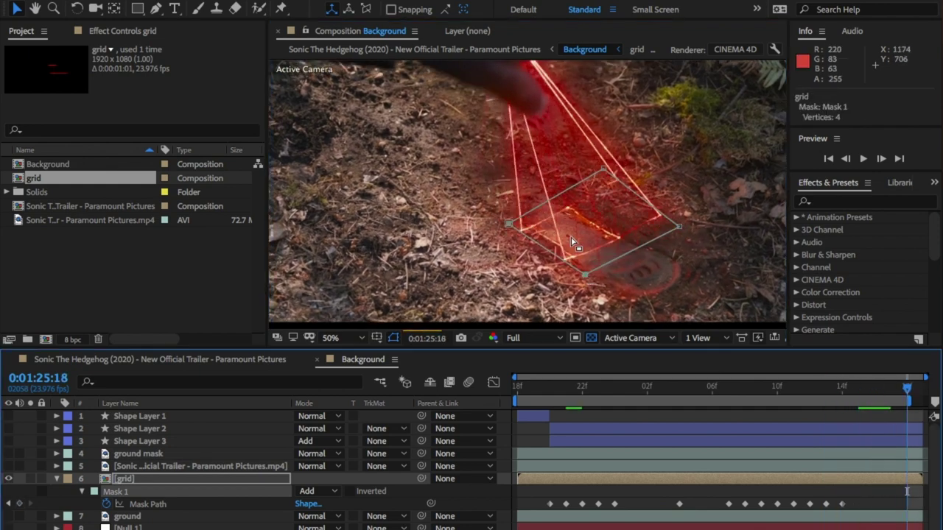
pyautogui.moveTo(508, 224); pyautogui.dragTo(539, 242)
pyautogui.moveTo(603, 168); pyautogui.dragTo(635, 194)
pyautogui.moveTo(586, 275); pyautogui.dragTo(545, 246)
pyautogui.moveTo(679, 227); pyautogui.dragTo(641, 201)
pyautogui.moveTo(544, 246); pyautogui.dragTo(547, 246)
# Step: Check the grid mask from 0:01:25:14 to 0:01:25:18 frame by frame and play back the main trailer composition
pyautogui.click(838, 386)
pyautogui.press('pagedown')
pyautogui.press('pagedown')
pyautogui.press('pagedown')
pyautogui.press('pagedown')
pyautogui.click(160, 359)
pyautogui.press('space')
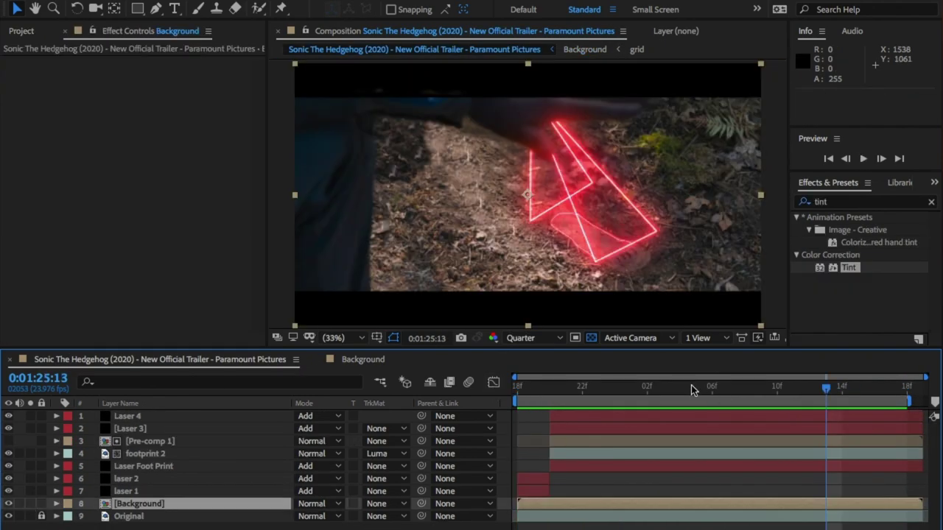
pyautogui.press('space')
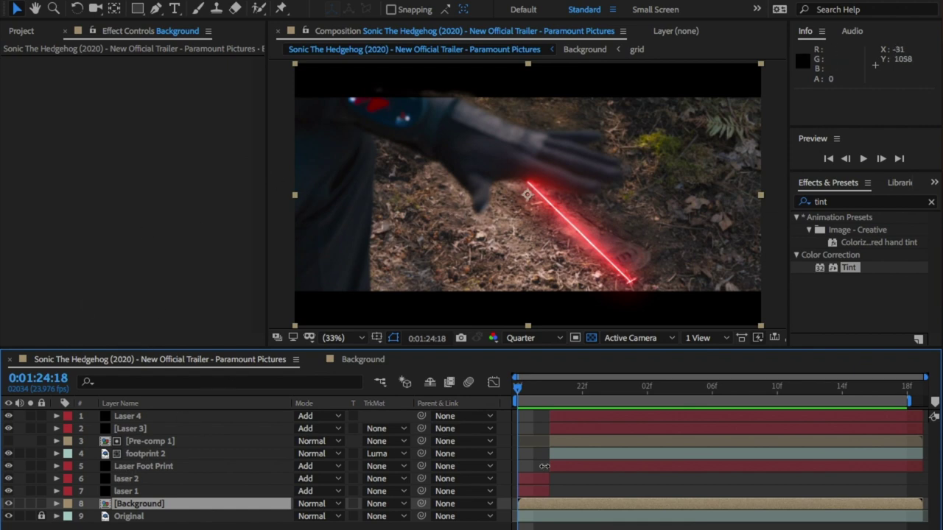
# Step: At 0:01:25:03, add an adjustment layer above all other layers and apply Turbulent Displace with an Amount of 104
pyautogui.moveTo(519, 390); pyautogui.dragTo(669, 377)
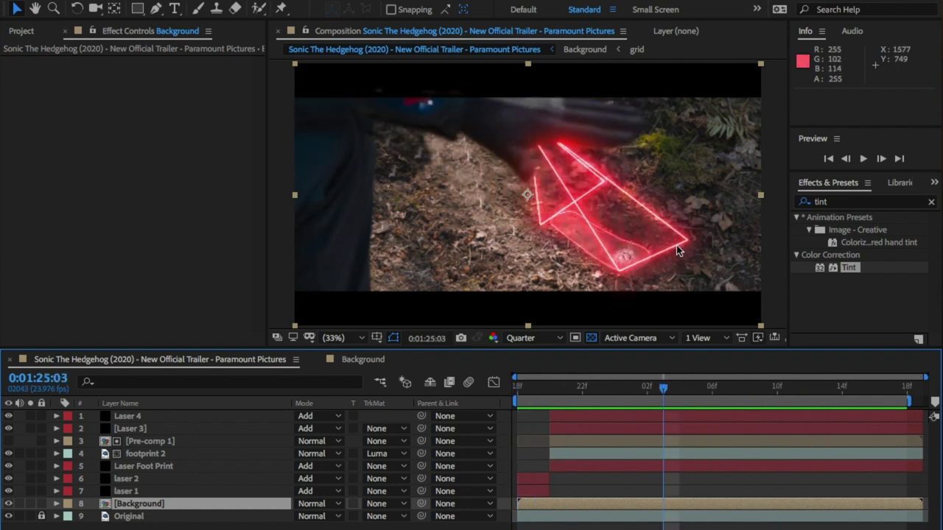
pyautogui.click(31, 516)
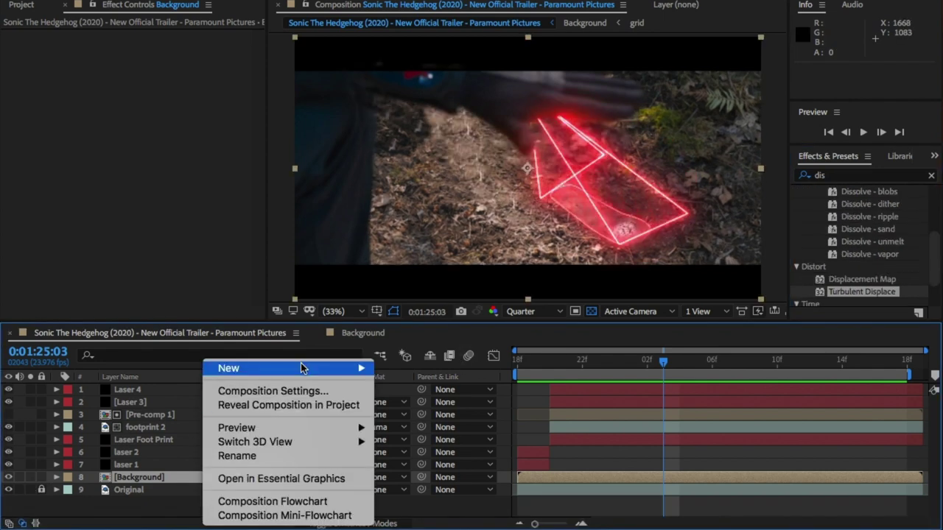
pyautogui.moveTo(302, 365)
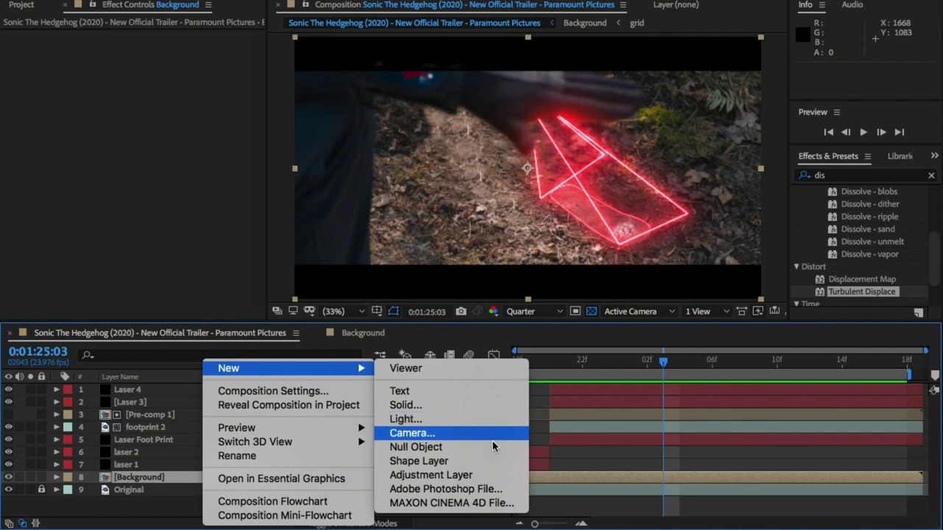
pyautogui.click(504, 475)
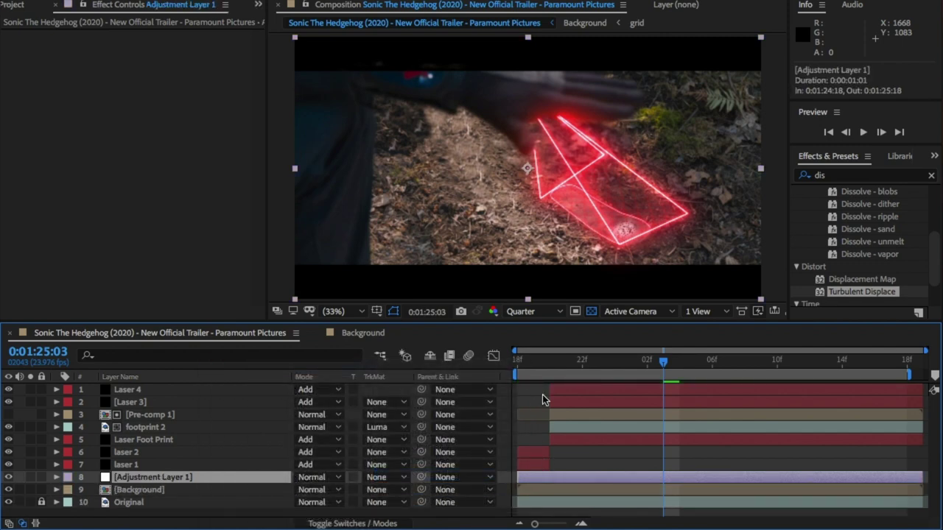
pyautogui.moveTo(153, 479); pyautogui.dragTo(166, 388)
pyautogui.moveTo(873, 290); pyautogui.dragTo(721, 393)
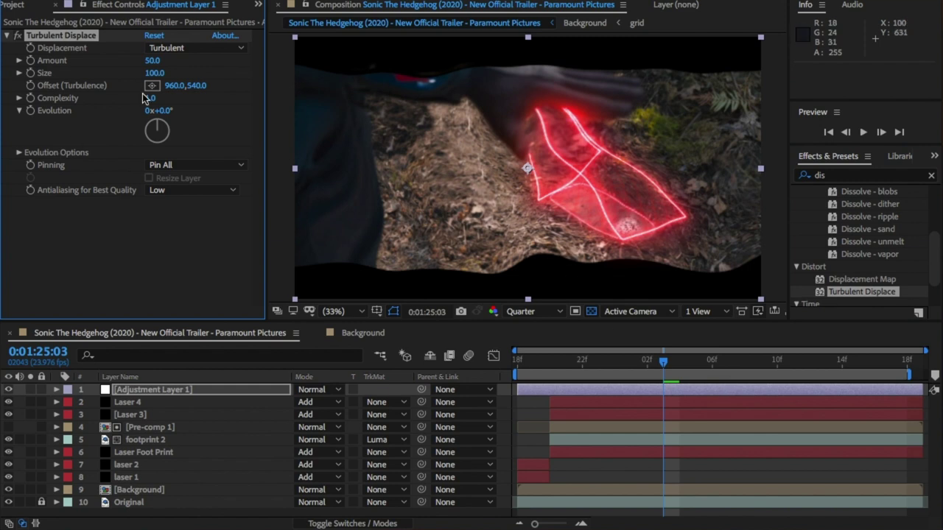
pyautogui.moveTo(155, 64); pyautogui.dragTo(195, 62)
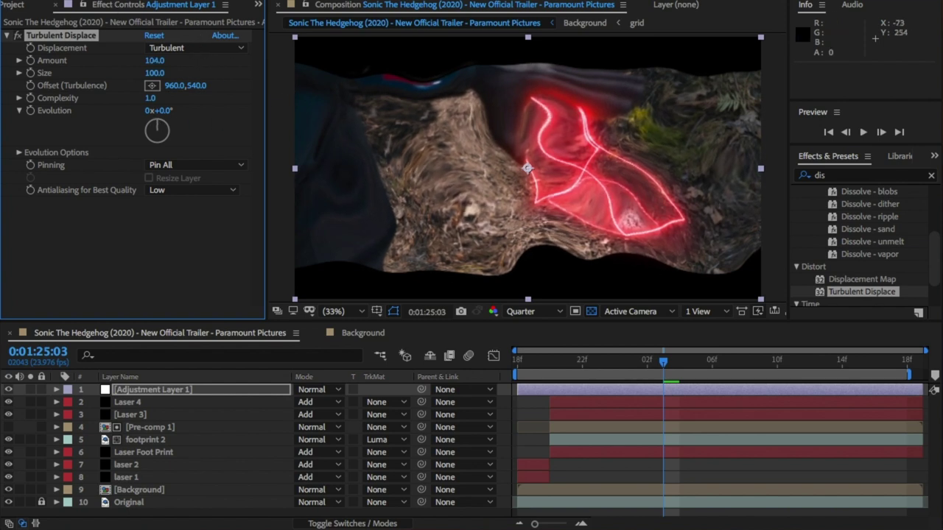
# Step: Draw a four-point mask on the adjustment layer around the laser's lower edge and fit its corners to the beam
pyautogui.click(625, 227)
pyautogui.click(626, 246)
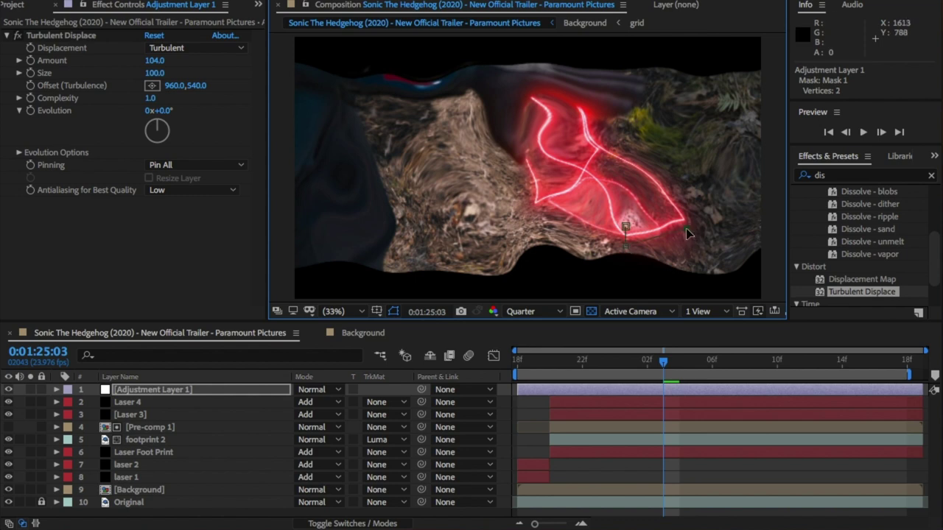
pyautogui.click(625, 228)
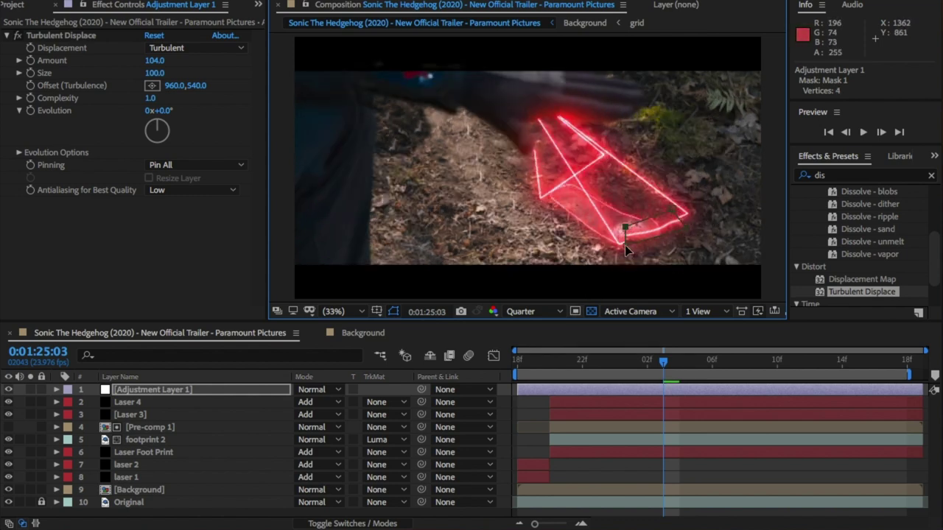
pyautogui.moveTo(625, 230); pyautogui.dragTo(618, 234)
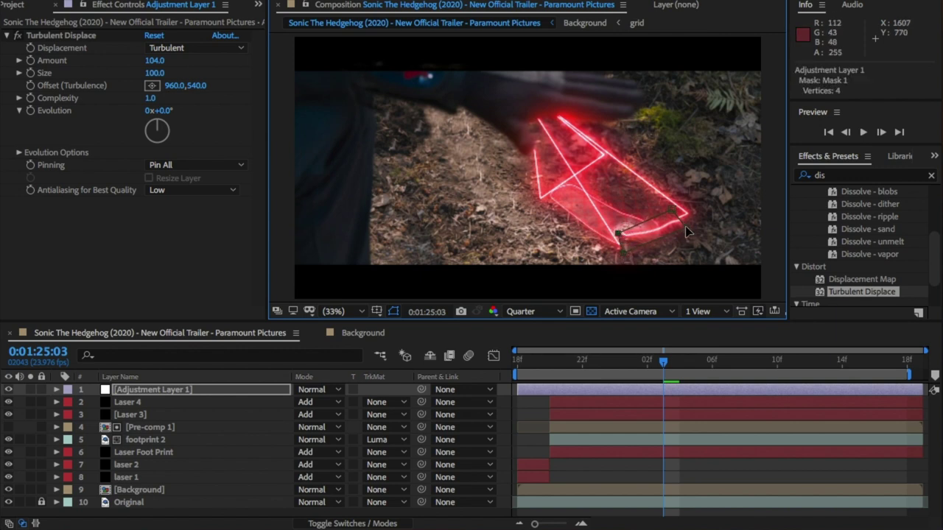
pyautogui.moveTo(686, 230); pyautogui.dragTo(696, 220)
pyautogui.click(671, 212)
# Step: Set the Turbulent Displace Amount to 30 and move the mask onto the laser's lower edge at 0:01:25:07
pyautogui.click(155, 60)
pyautogui.write('10')
pyautogui.press('Return')
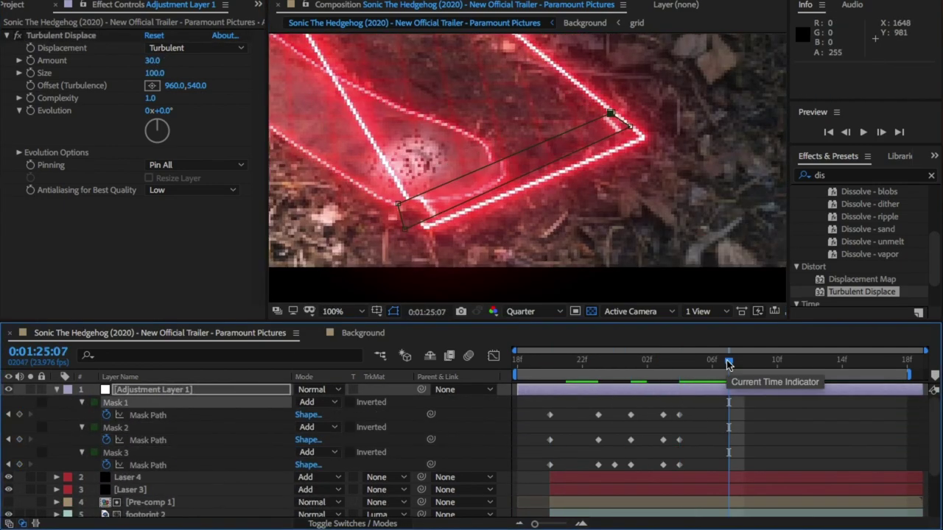
pyautogui.moveTo(633, 140); pyautogui.dragTo(660, 127)
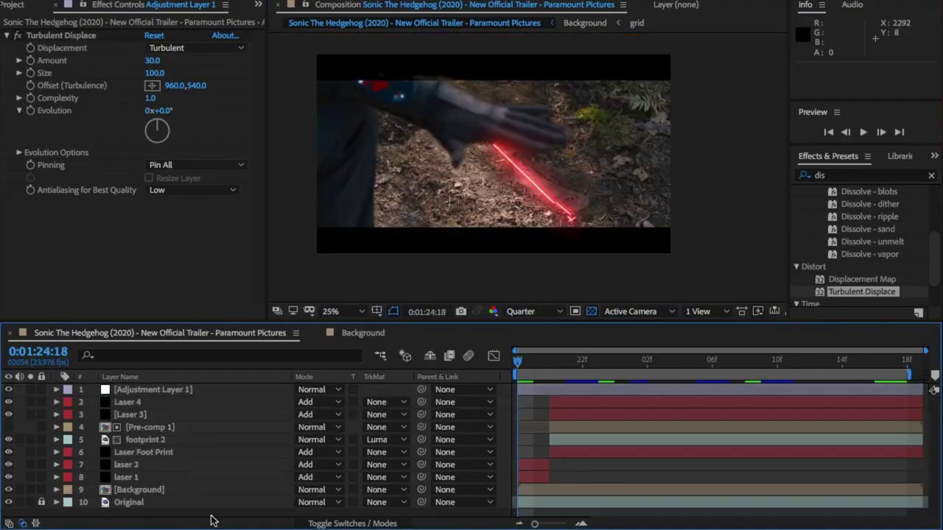
# Step: Pre-compose the layers from laser 1 up to the adjustment layer into a new composition named Scanner
pyautogui.click(151, 476)
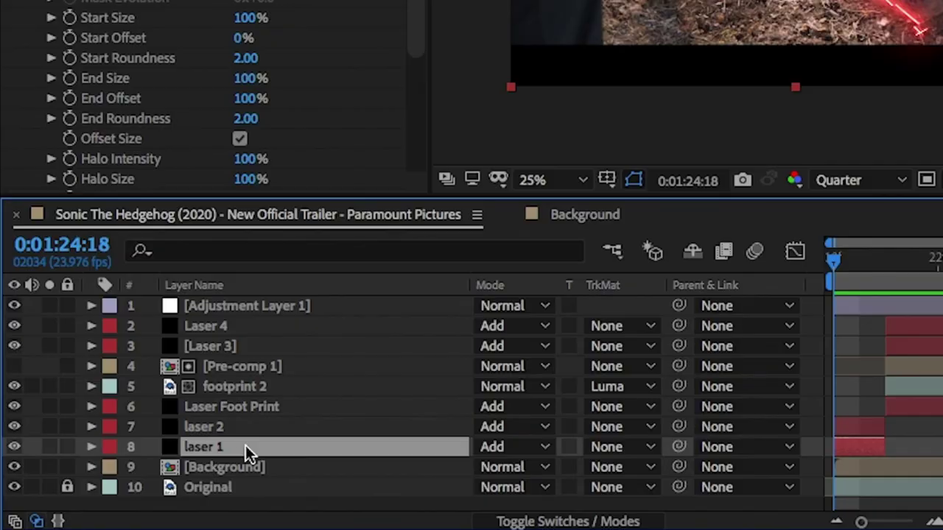
pyautogui.keyDown('shift'); pyautogui.click(282, 309); pyautogui.keyUp('shift')
pyautogui.rightClick(282, 309)
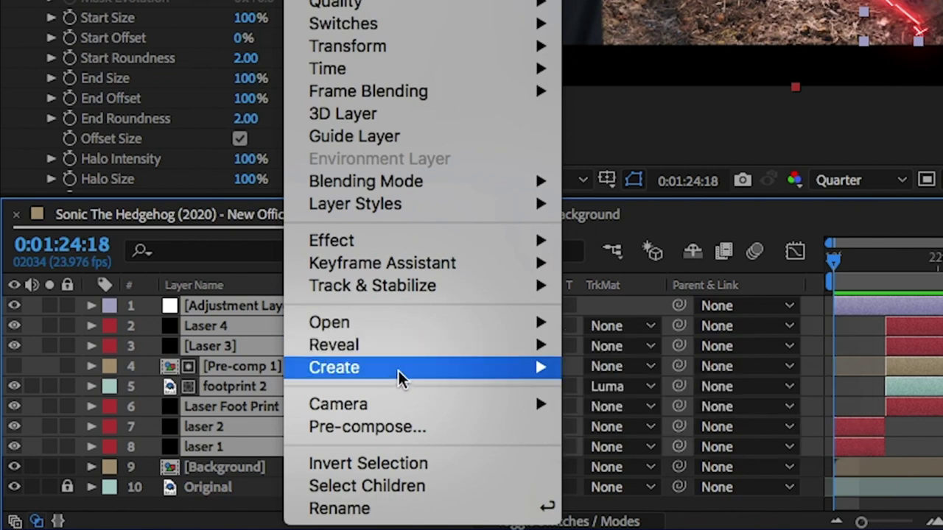
pyautogui.moveTo(377, 411)
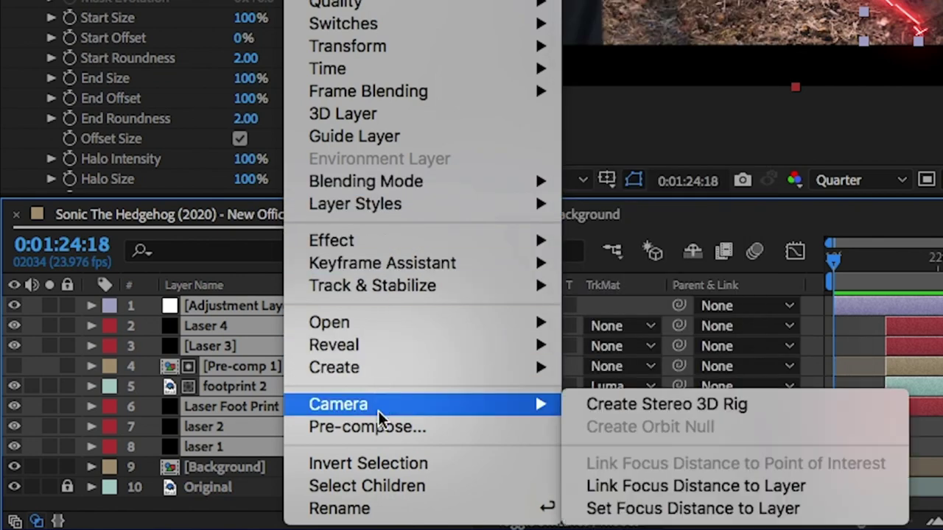
pyautogui.click(379, 427)
pyautogui.write('L')
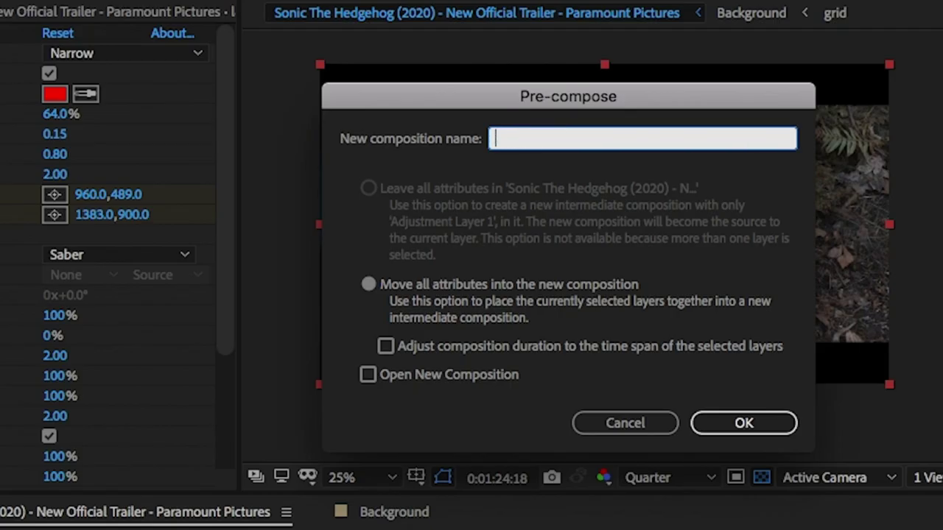
pyautogui.press('Return')
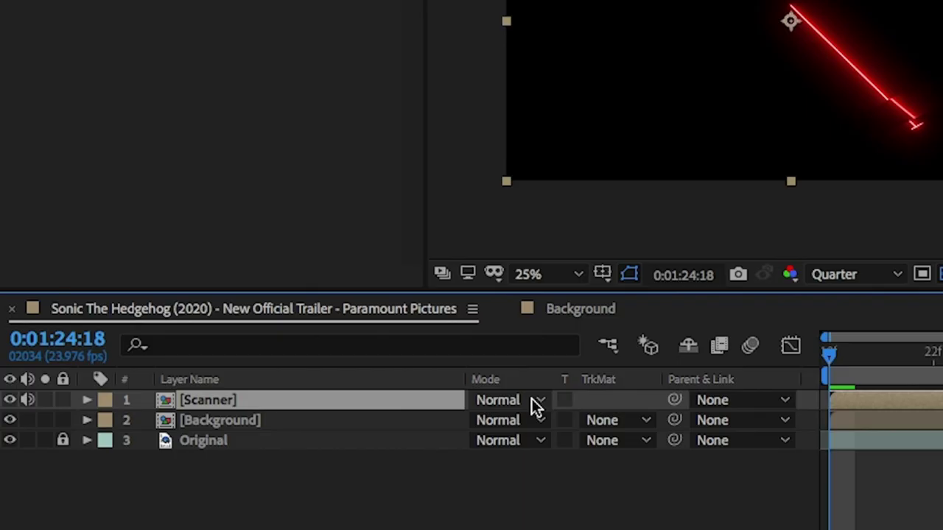
# Step: Set the Scanner layer's blending mode to Add and play back the composite
pyautogui.click(531, 398)
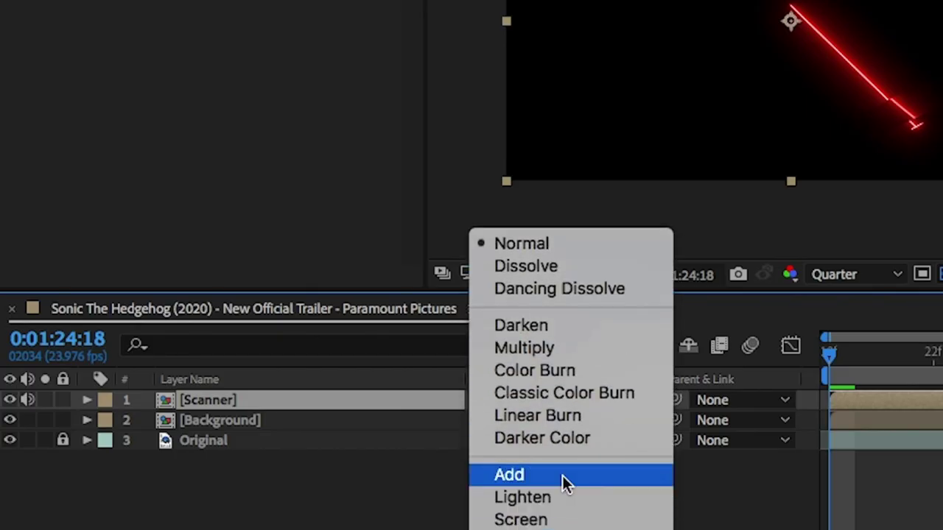
pyautogui.click(562, 476)
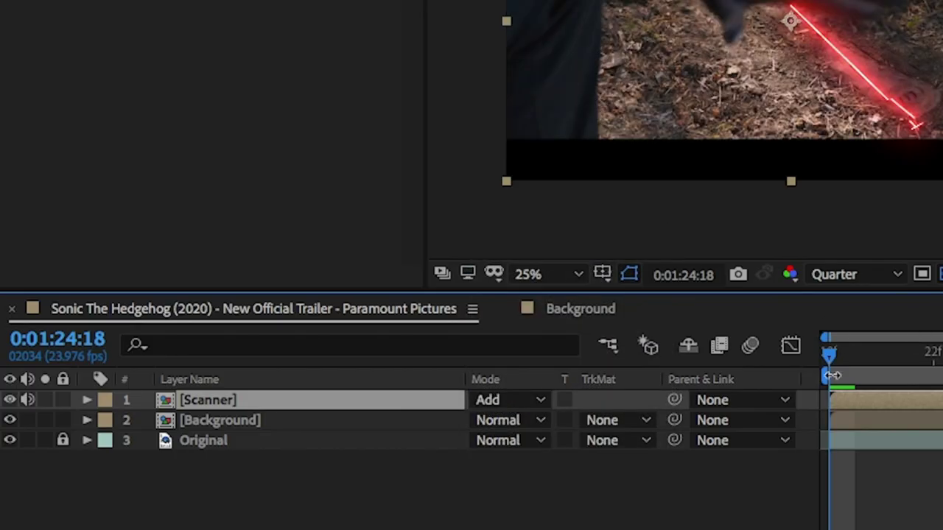
pyautogui.press('space')
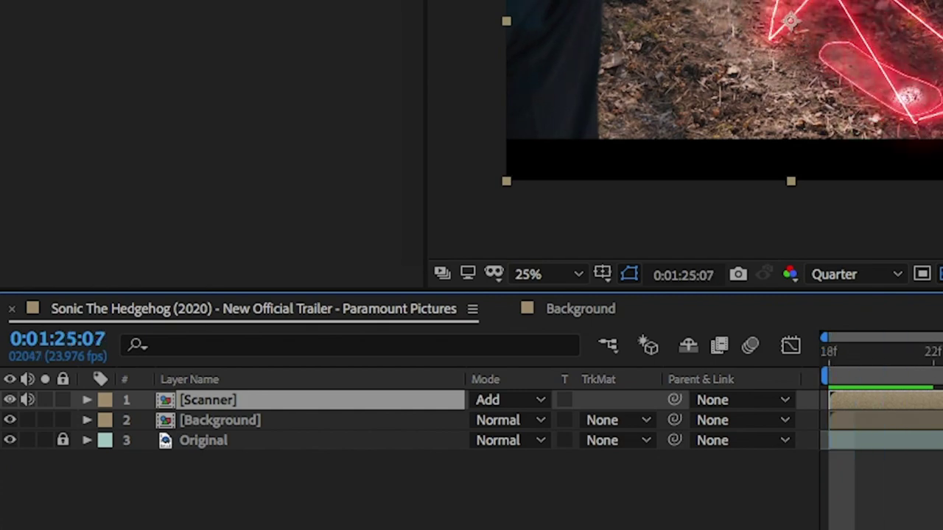
pyautogui.press('space')
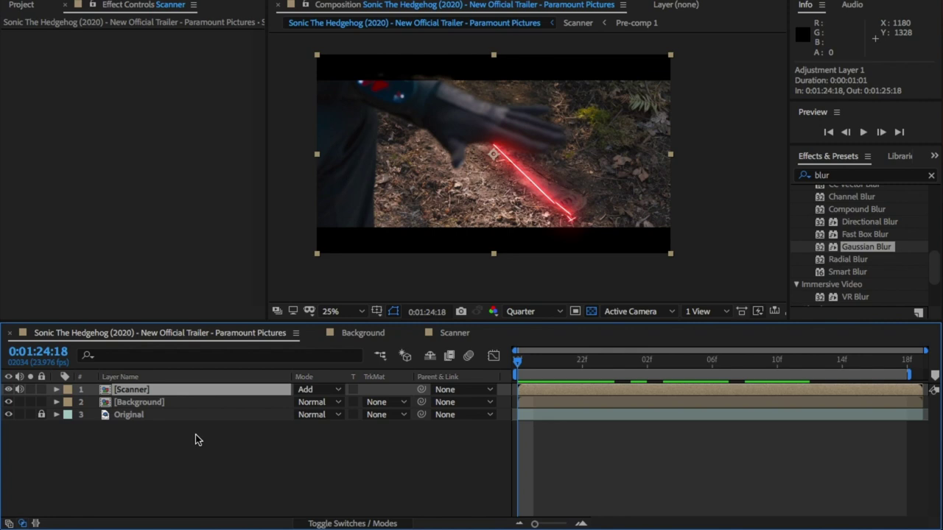
# Step: Create another adjustment layer above Scanner and name it Blur
pyautogui.rightClick(195, 435)
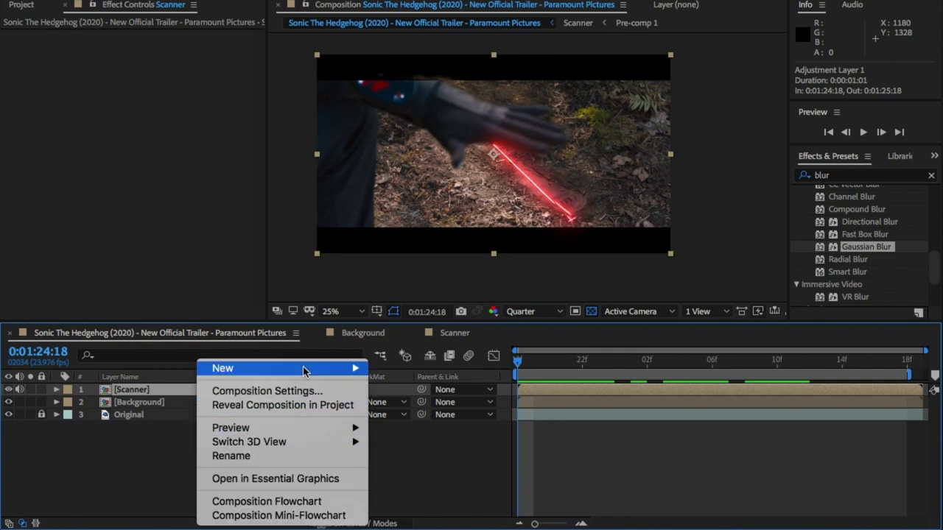
pyautogui.moveTo(306, 371)
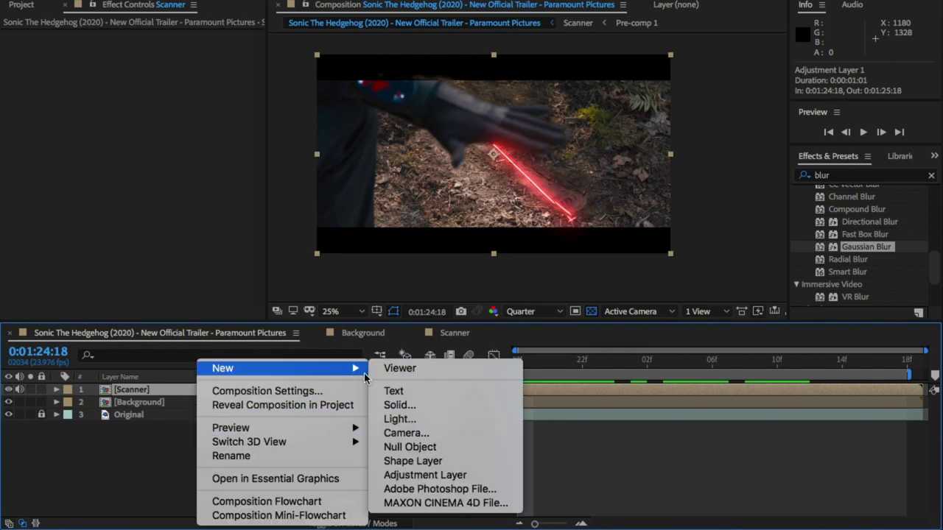
pyautogui.click(442, 479)
pyautogui.press('Return')
pyautogui.write('Blur')
pyautogui.press('Return')
# Step: Apply Gaussian Blur to the Blur adjustment layer and adjust its blurriness
pyautogui.moveTo(881, 252); pyautogui.dragTo(223, 397)
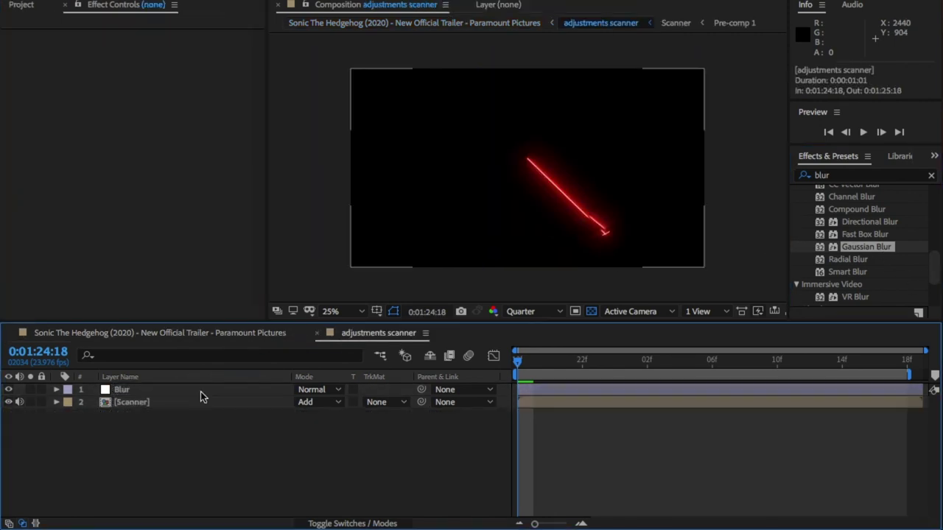
pyautogui.click(203, 397)
pyautogui.moveTo(150, 46); pyautogui.dragTo(179, 57)
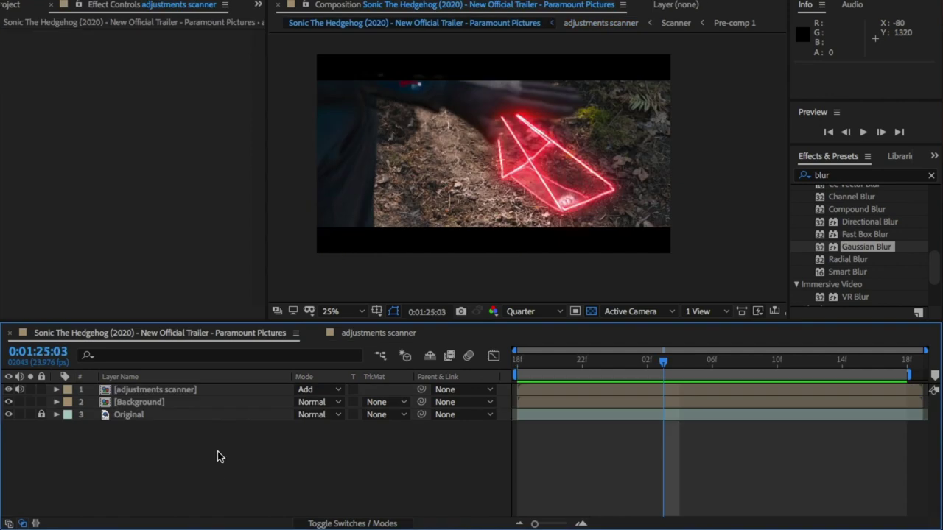
# Step: Create a 1920 x 1080 px solid in the main composition with the red color FD073B
pyautogui.rightClick(216, 472)
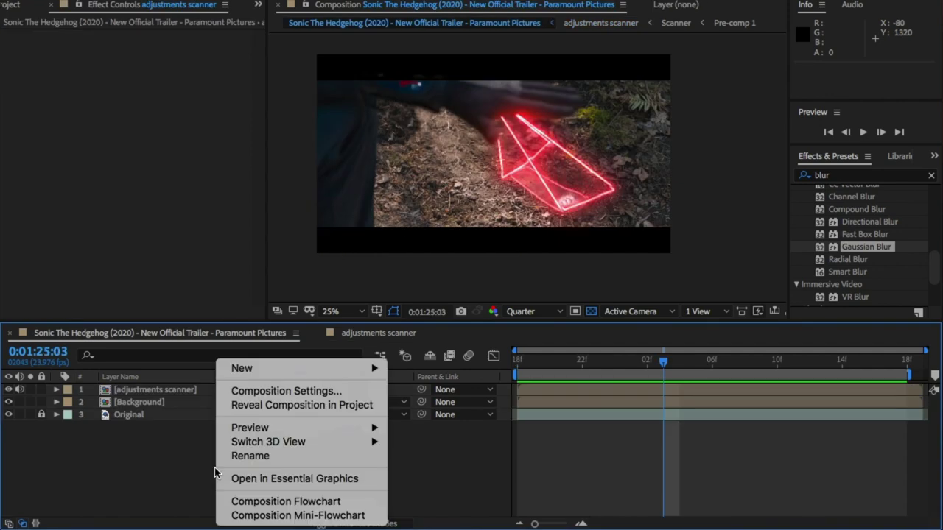
pyautogui.moveTo(354, 368)
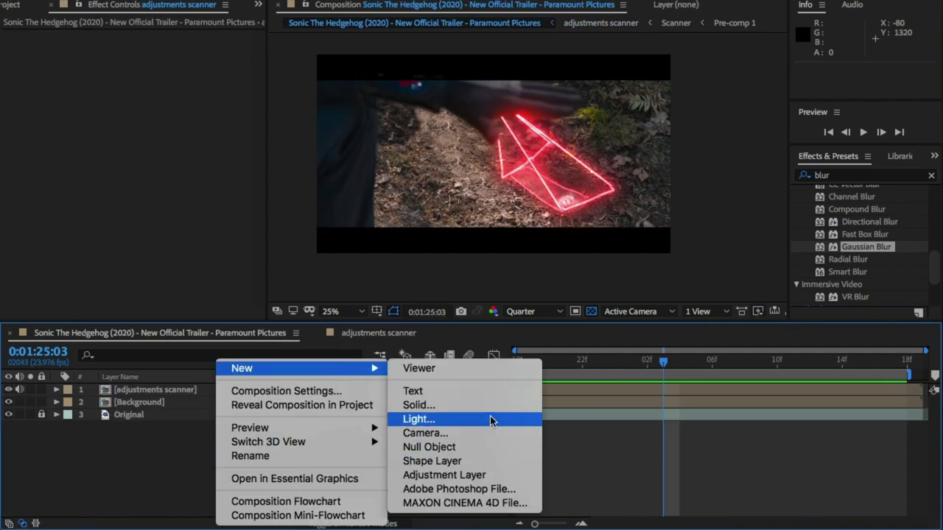
pyautogui.click(490, 406)
pyautogui.click(243, 299)
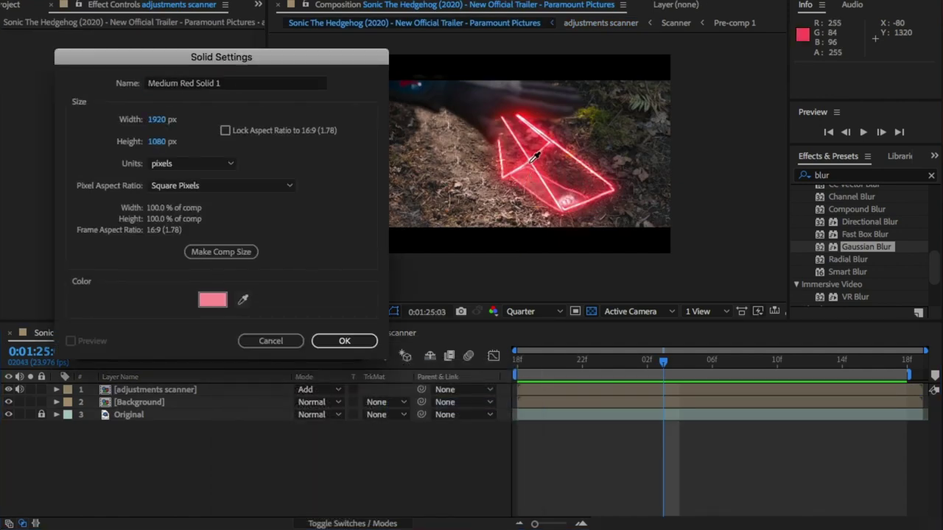
pyautogui.click(520, 119)
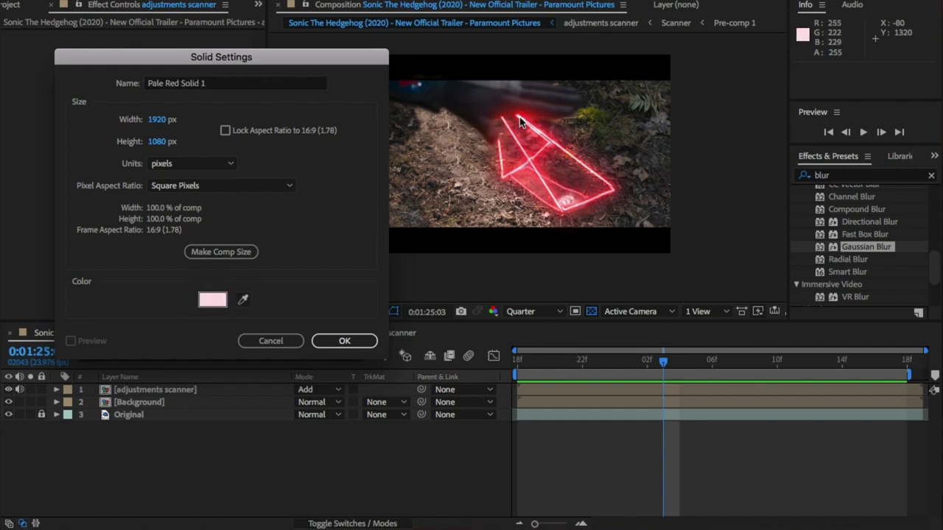
pyautogui.click(212, 299)
pyautogui.click(215, 129)
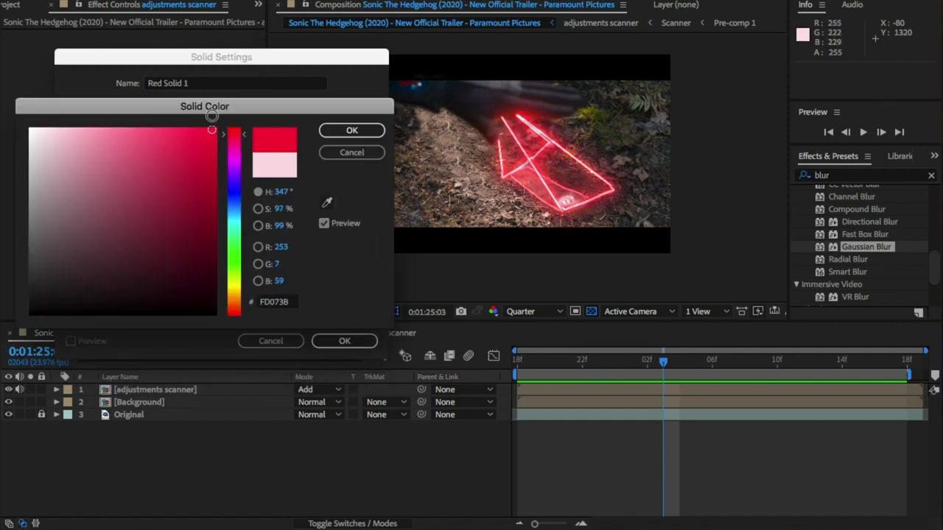
pyautogui.click(348, 133)
pyautogui.click(324, 340)
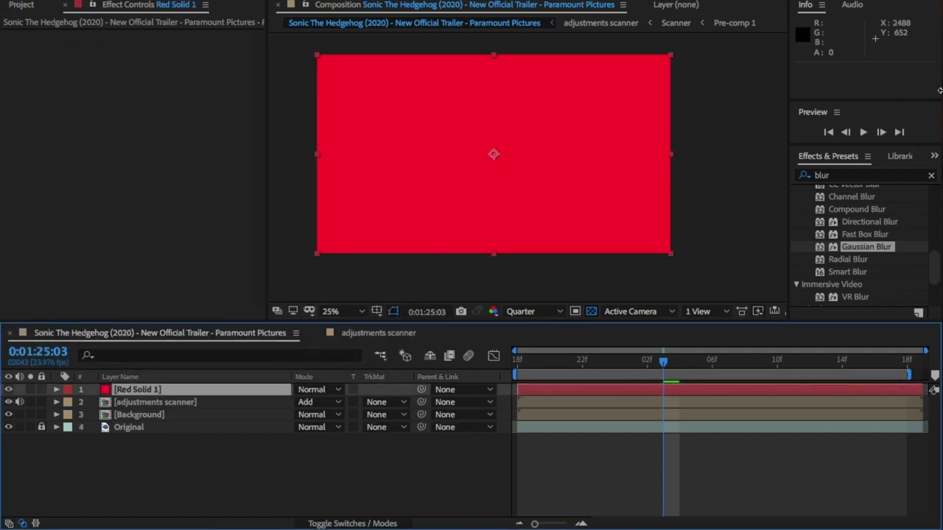
# Step: Find the Glow effect and apply it to the red solid
pyautogui.click(934, 175)
pyautogui.click(931, 176)
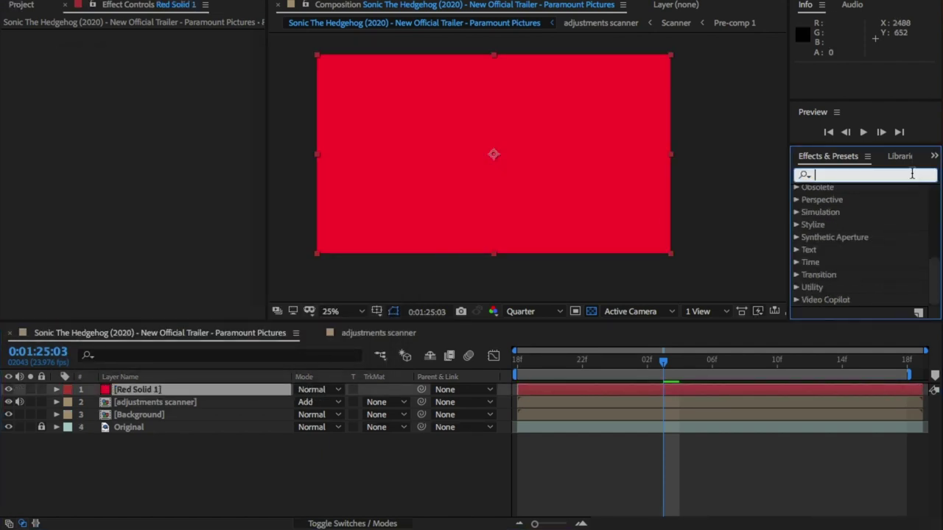
pyautogui.write('glow')
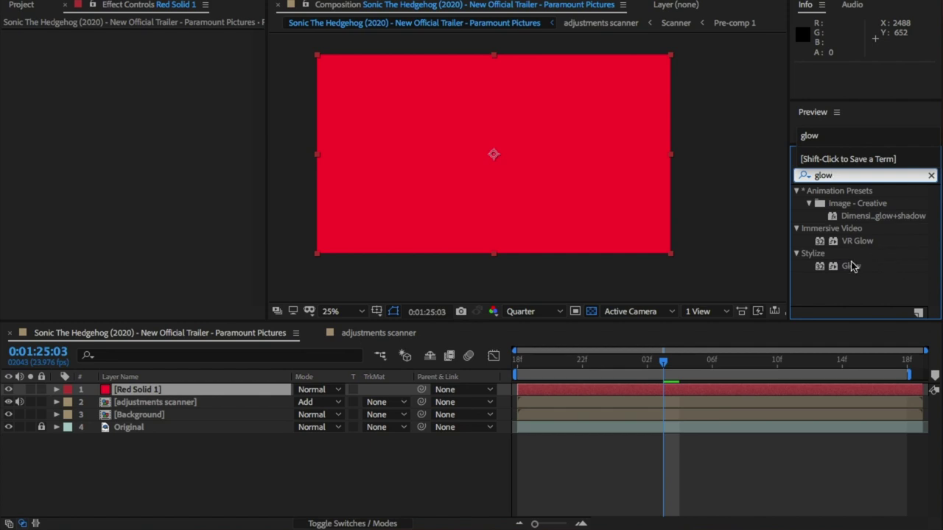
pyautogui.click(852, 268)
pyautogui.moveTo(772, 329); pyautogui.dragTo(726, 391)
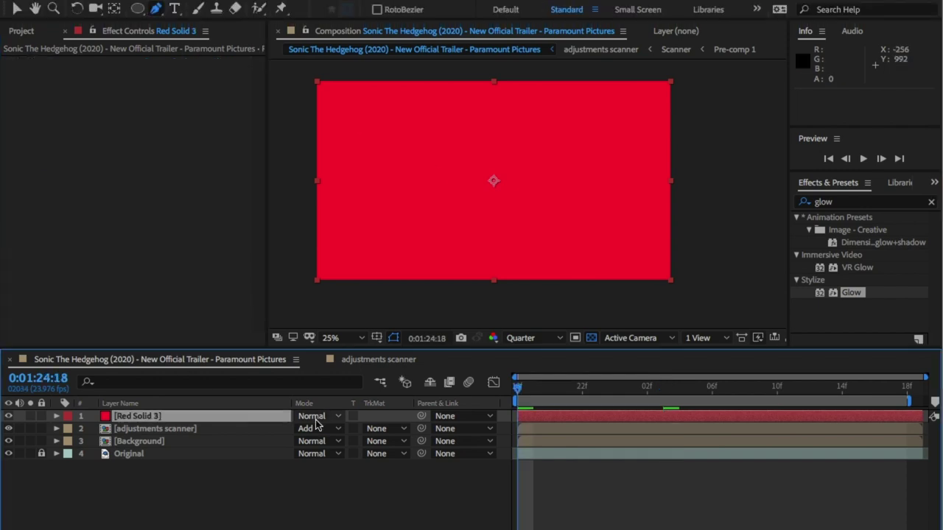
# Step: Set the red solid's blending mode to Screen
pyautogui.click(313, 389)
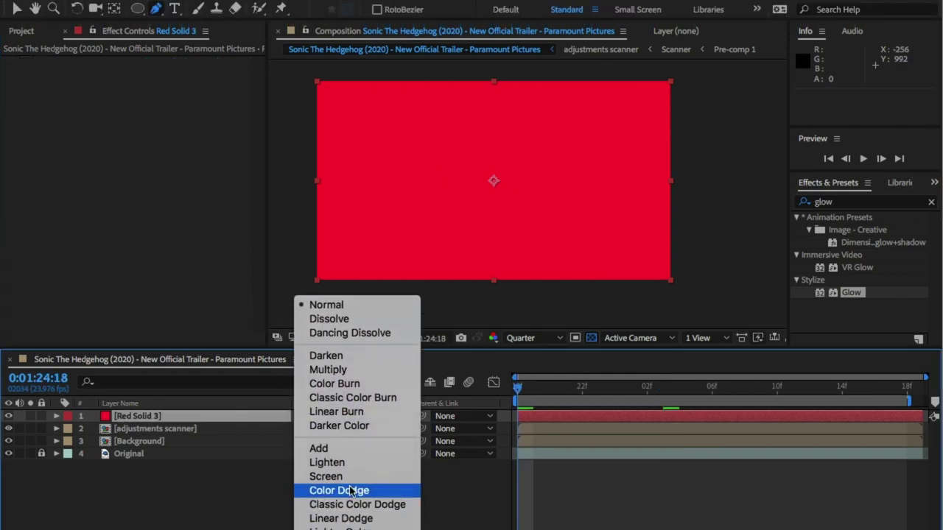
pyautogui.click(350, 475)
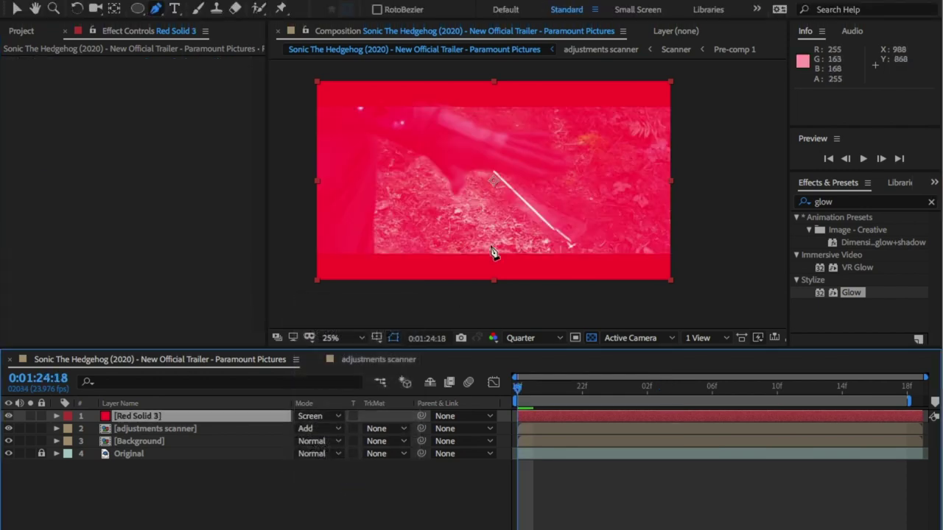
# Step: Hide the red solid and draw a curved mask on it just under the gloved hand at the beam's origin
pyautogui.press('t')
pyautogui.press('t')
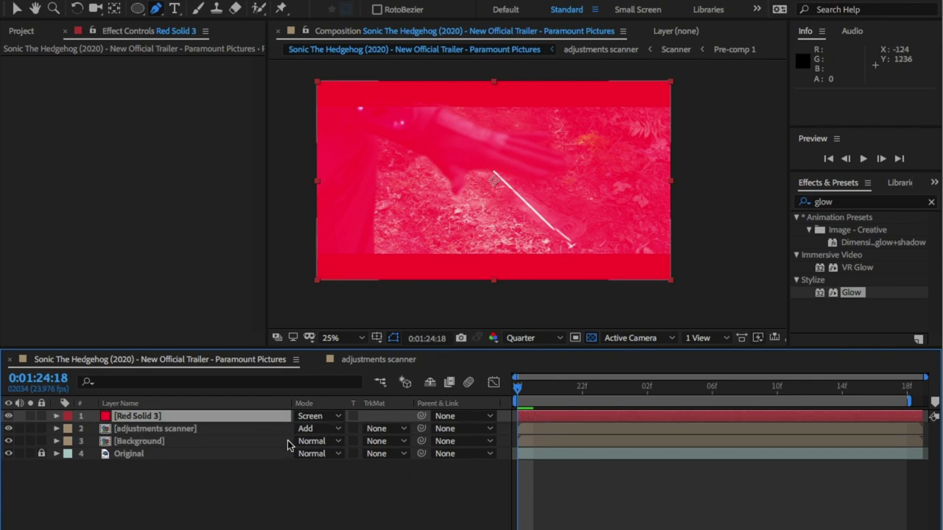
pyautogui.click(8, 416)
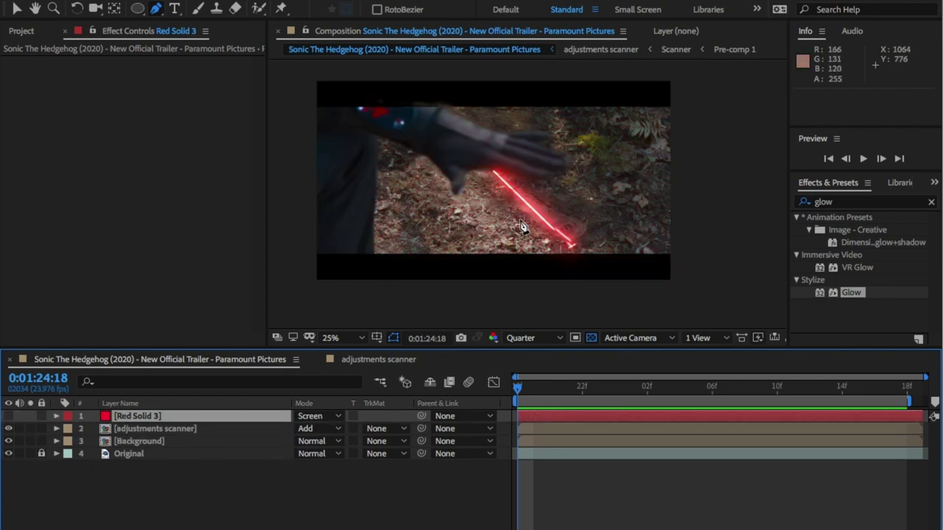
pyautogui.click(466, 177)
pyautogui.moveTo(477, 171)
pyautogui.mouseDown()
pyautogui.moveTo(539, 179)
pyautogui.moveTo(484, 160)
pyautogui.moveTo(460, 169)
pyautogui.mouseUp()
pyautogui.click(467, 179)
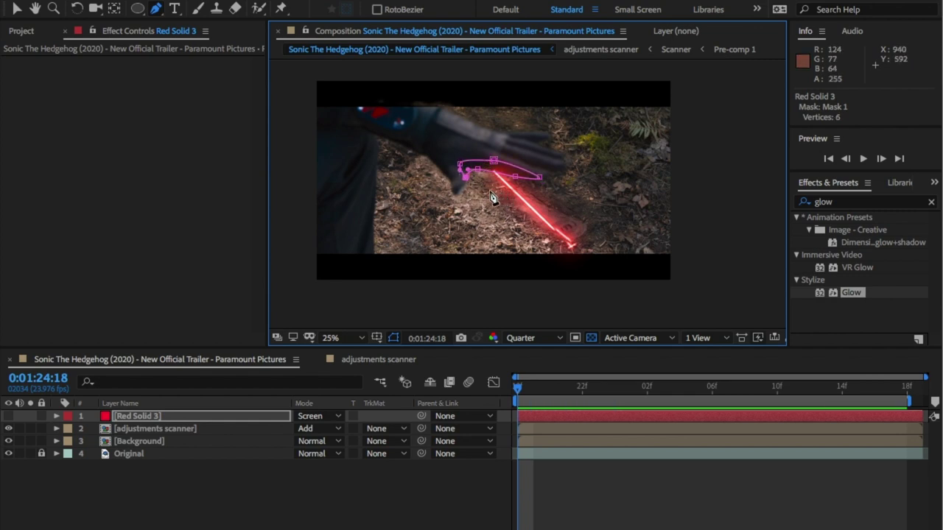
# Step: Draw a narrow closed mask on the red solid along the lower-left side of the laser beam
pyautogui.click(483, 180)
pyautogui.moveTo(467, 188); pyautogui.dragTo(467, 195)
pyautogui.click(558, 246)
pyautogui.click(483, 179)
# Step: Mask the area beyond the fingers on the red solid and increase the feather of all four masks together
pyautogui.click(561, 140)
pyautogui.click(572, 162)
pyautogui.click(539, 187)
pyautogui.click(564, 192)
pyautogui.click(618, 181)
pyautogui.click(599, 144)
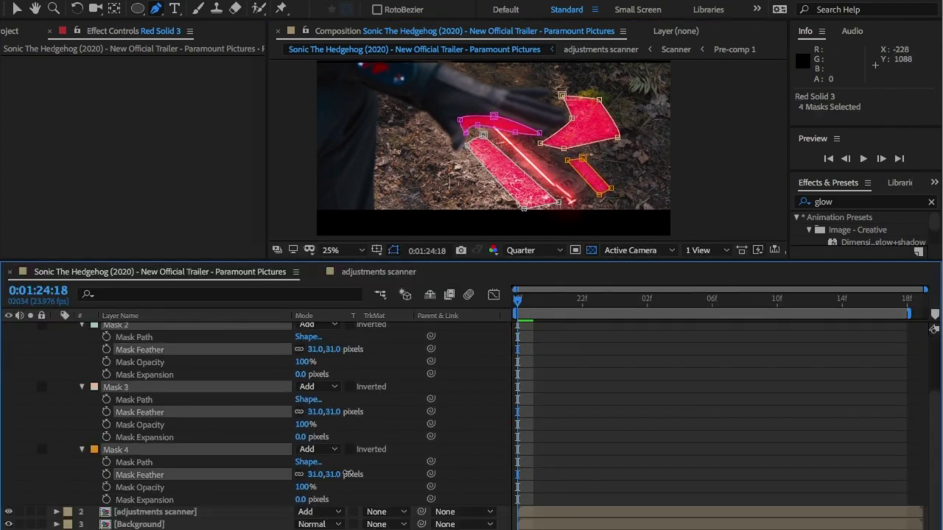
pyautogui.moveTo(324, 475); pyautogui.dragTo(373, 475)
# Step: Apply the Glow effect to the masked red solid and reduce the solid's opacity
pyautogui.moveTo(934, 222); pyautogui.dragTo(934, 237)
pyautogui.doubleClick(851, 238)
pyautogui.press('t')
pyautogui.click(238, 332)
pyautogui.press('t')
pyautogui.click(238, 379)
# Step: Widen Mask 2 and Mask 4 around the beam and check the masks against the frame at 0:01:25:07
pyautogui.press('v')
pyautogui.click(604, 147)
pyautogui.click(148, 388)
pyautogui.click(729, 302)
pyautogui.click(116, 329)
pyautogui.click(571, 120)
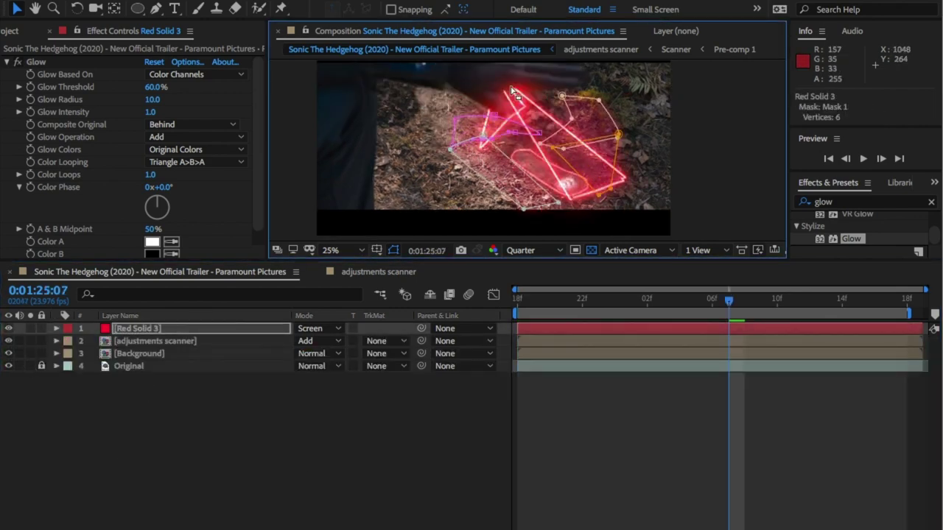
# Step: Enable Mask Path keyframes for the red solid's masks at the first frame, 0:01:24:18
pyautogui.click(517, 300)
pyautogui.press('m')
pyautogui.click(106, 379)
pyautogui.click(106, 404)
pyautogui.click(106, 428)
# Step: Add Mask Path keyframes to the red solid's masks at 0:01:24:20
pyautogui.moveTo(517, 301)
pyautogui.mouseDown()
pyautogui.moveTo(564, 304)
pyautogui.moveTo(550, 302)
pyautogui.mouseUp()
pyautogui.click(20, 378)
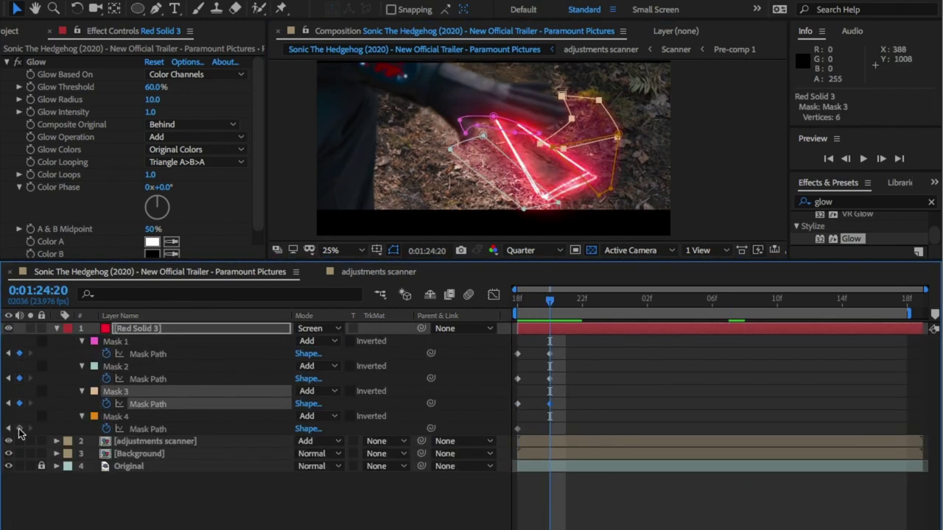
pyautogui.click(20, 404)
pyautogui.click(19, 428)
# Step: At 0:01:24:19, pull the outer points of Masks 3 and 4 away, and delete both masks' first-frame keyframes
pyautogui.press('pageup')
pyautogui.moveTo(618, 134); pyautogui.dragTo(749, 126)
pyautogui.moveTo(598, 100); pyautogui.dragTo(744, 88)
pyautogui.moveTo(524, 436); pyautogui.dragTo(516, 401)
pyautogui.press('Delete')
# Step: Reshape the red solid's masks at 0:01:24:22 to follow the spreading laser lines
pyautogui.press('pagedown')
pyautogui.press('pagedown')
pyautogui.press('pagedown')
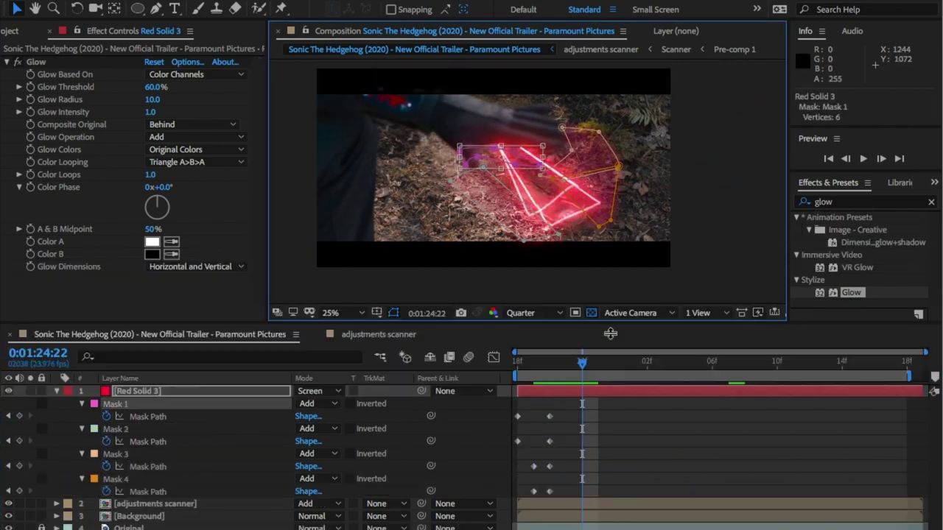
pyautogui.moveTo(685, 199); pyautogui.dragTo(689, 161)
pyautogui.doubleClick(685, 251)
pyautogui.moveTo(685, 251); pyautogui.dragTo(675, 246)
# Step: At 0:01:25:02, reshape Mask 3 and raise the upper point of Mask 1 near the beam's origin
pyautogui.press('pagedown')
pyautogui.press('pagedown')
pyautogui.press('pagedown')
pyautogui.press('pagedown')
pyautogui.moveTo(601, 129); pyautogui.dragTo(534, 105)
pyautogui.moveTo(537, 179); pyautogui.dragTo(577, 165)
pyautogui.doubleClick(486, 110)
pyautogui.moveTo(486, 110); pyautogui.dragTo(499, 87)
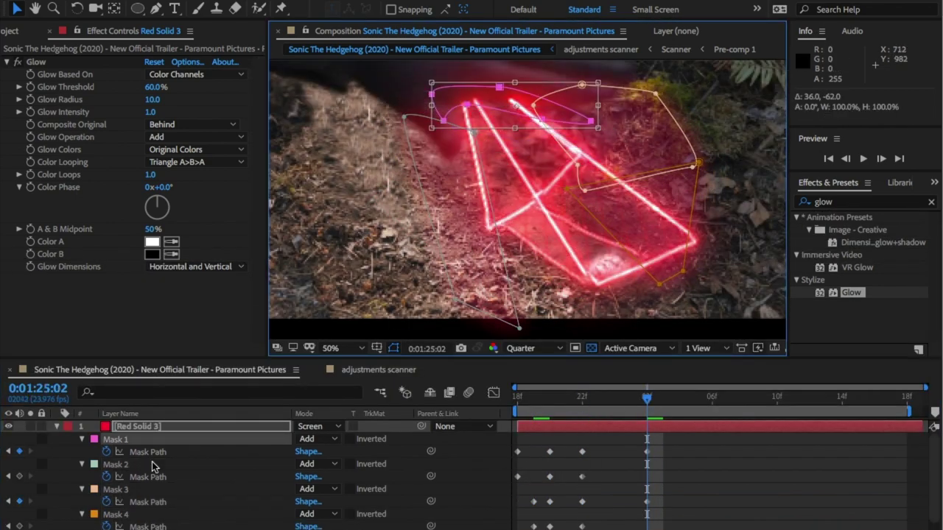
# Step: Adjust the points of Masks 2, 4 and 3 at 0:01:25:02 to fit around the laser shape
pyautogui.click(152, 463)
pyautogui.moveTo(520, 327); pyautogui.dragTo(620, 328)
pyautogui.moveTo(683, 271); pyautogui.dragTo(753, 271)
pyautogui.moveTo(656, 94); pyautogui.dragTo(663, 86)
# Step: Reshape the red solid's masks at 0:01:25:06 to match the moving laser lines
pyautogui.moveTo(647, 398); pyautogui.dragTo(712, 398)
pyautogui.moveTo(500, 93); pyautogui.dragTo(499, 88)
pyautogui.moveTo(474, 152); pyautogui.dragTo(520, 132)
# Step: Reposition the red solid's mask points at 0:01:25:10, including the lower corners of Mask 2
pyautogui.press('pagedown')
pyautogui.press('pagedown')
pyautogui.press('pagedown')
pyautogui.press('pagedown')
pyautogui.moveTo(534, 120); pyautogui.dragTo(536, 117)
pyautogui.moveTo(607, 270); pyautogui.dragTo(506, 193)
pyautogui.moveTo(560, 223); pyautogui.dragTo(559, 232)
pyautogui.moveTo(355, 243); pyautogui.dragTo(354, 249)
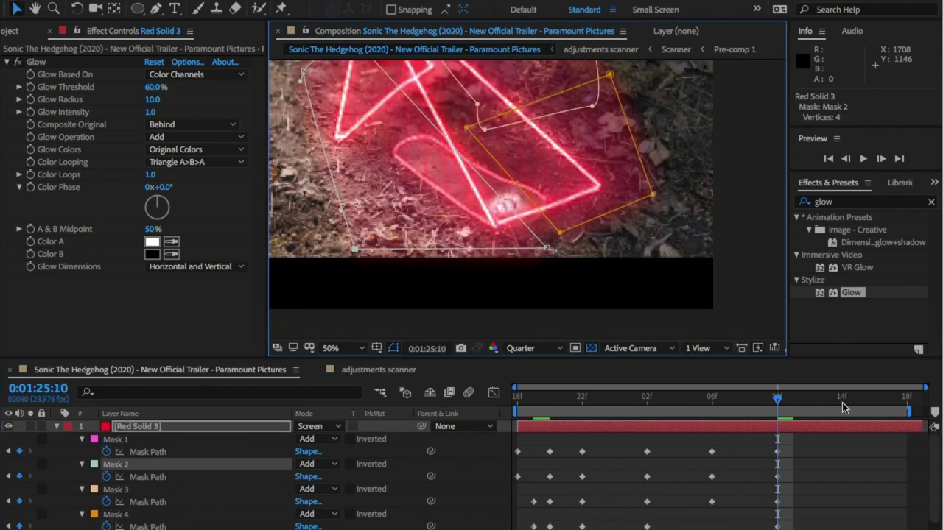
# Step: At 0:01:25:14, move Mask 4's inner corner outward and adjust the neighbouring mask points
pyautogui.click(842, 403)
pyautogui.moveTo(466, 128); pyautogui.dragTo(423, 139)
pyautogui.moveTo(534, 118); pyautogui.dragTo(627, 273)
# Step: Reshape the red solid's masks four frames further on, at the end of the clip, to follow the laser
pyautogui.press('pagedown')
pyautogui.press('pagedown')
pyautogui.press('pagedown')
pyautogui.press('pagedown')
pyautogui.moveTo(442, 192)
pyautogui.mouseDown()
pyautogui.moveTo(445, 204)
pyautogui.moveTo(442, 193)
pyautogui.mouseUp()
pyautogui.moveTo(431, 193); pyautogui.dragTo(427, 98)
pyautogui.moveTo(447, 316); pyautogui.dragTo(448, 250)
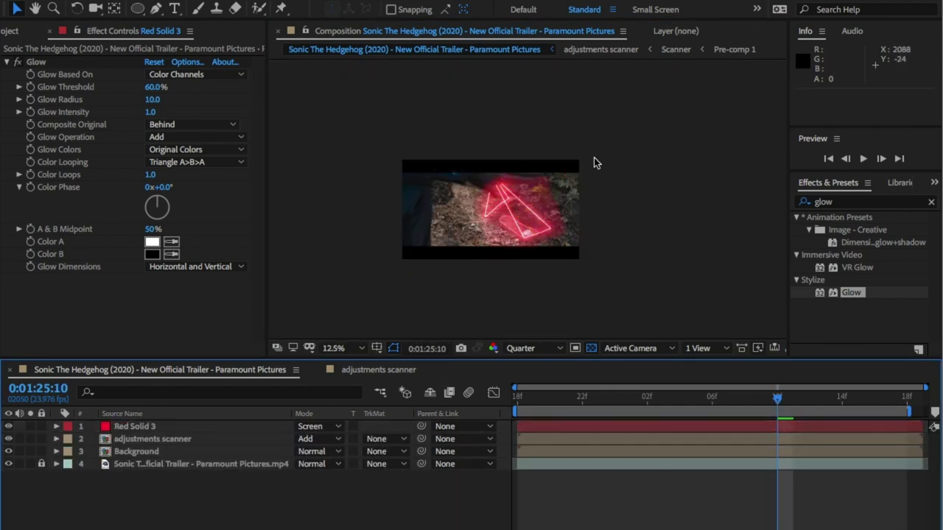
# Step: Try other blending modes on the red solid
pyautogui.click(319, 426)
pyautogui.click(324, 529)
pyautogui.click(319, 426)
pyautogui.click(324, 529)
pyautogui.click(318, 427)
pyautogui.click(328, 529)
# Step: Set the red solid's opacity to 25% and play back the composition
pyautogui.press('t')
pyautogui.moveTo(300, 439); pyautogui.dragTo(286, 442)
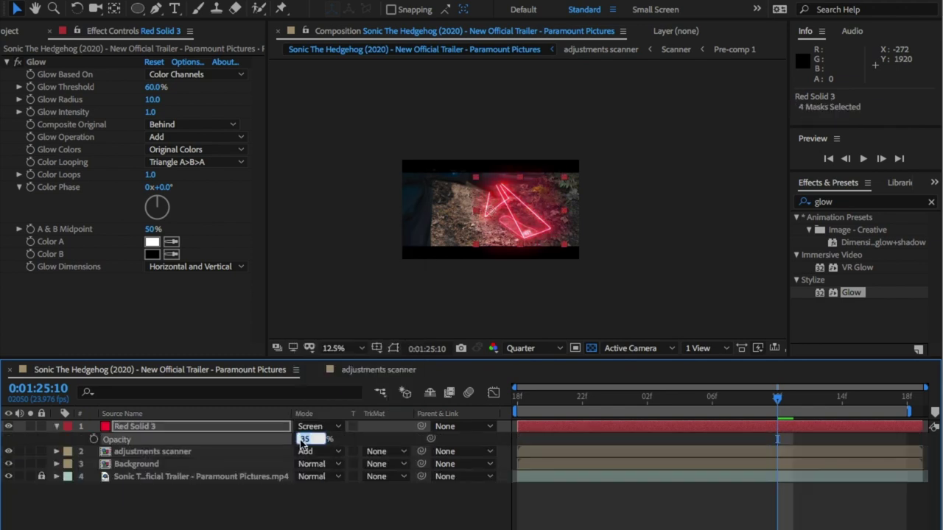
pyautogui.click(30, 477)
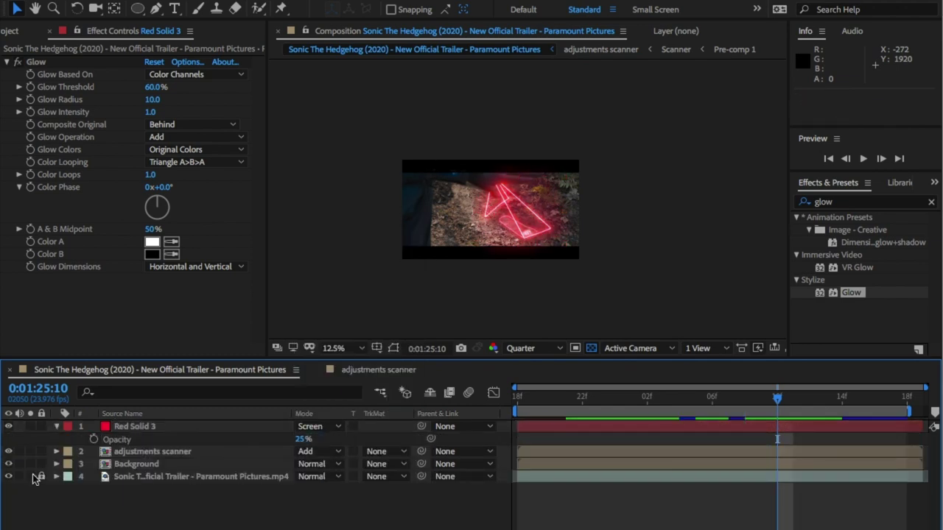
pyautogui.press('space')
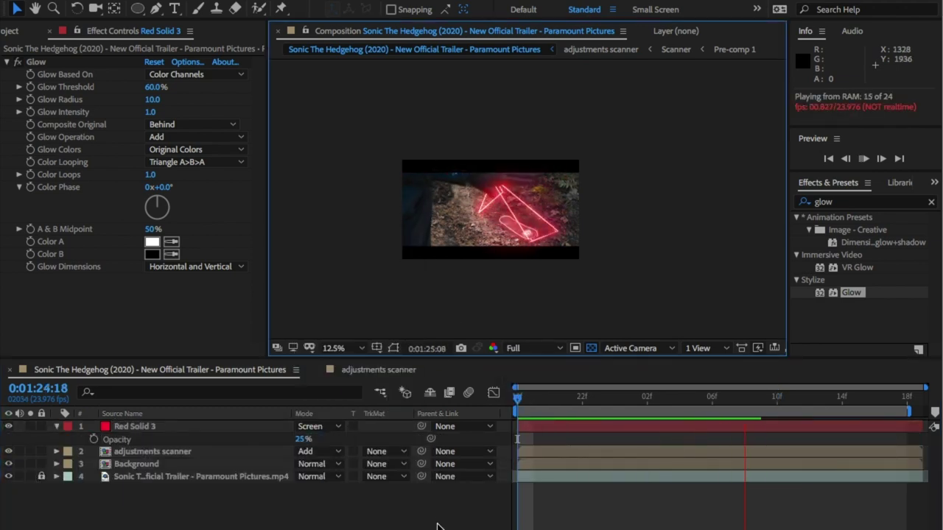